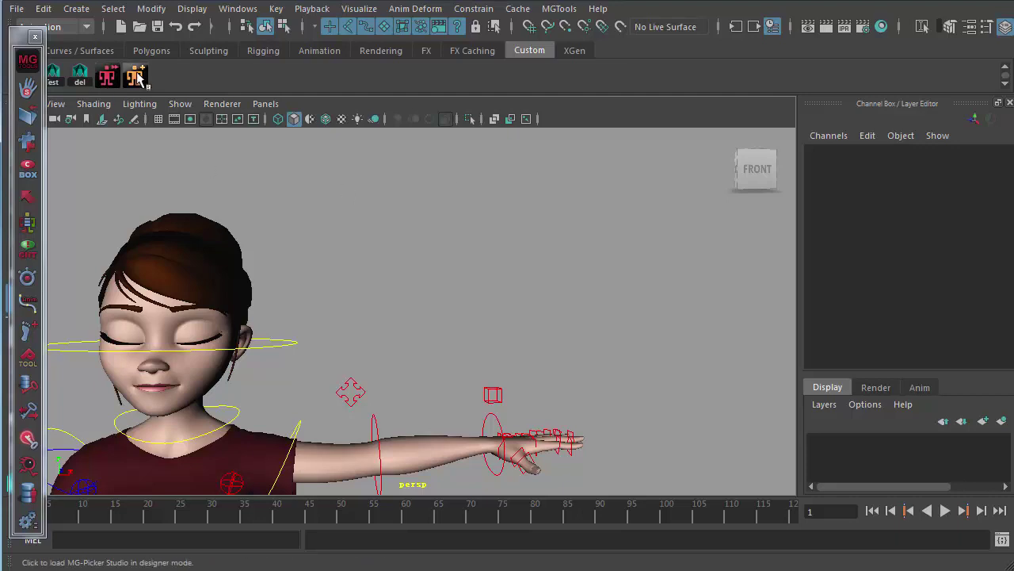
Launch the MG-PickerStudio window from the MG-Picker shelf icon.
left_click(108, 77)
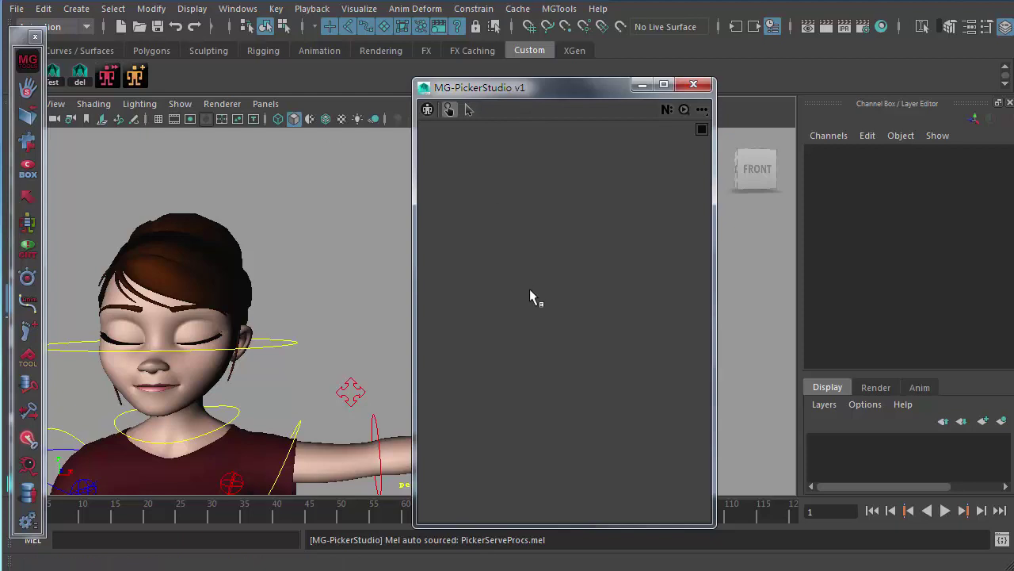
Reopen MG-PickerStudio in designer mode and confirm the switch to animator mode.
left_click(135, 76)
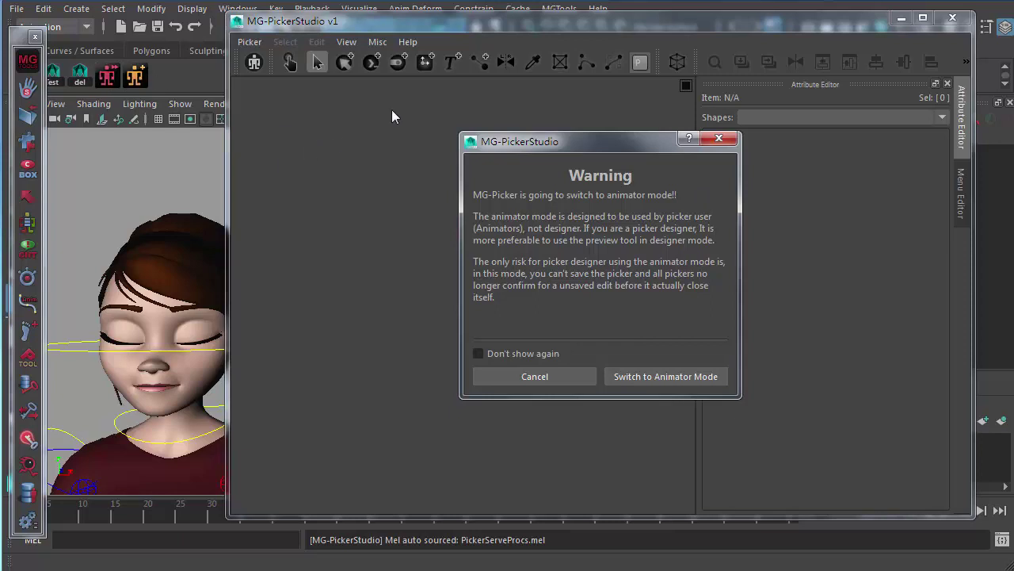
left_click(680, 375)
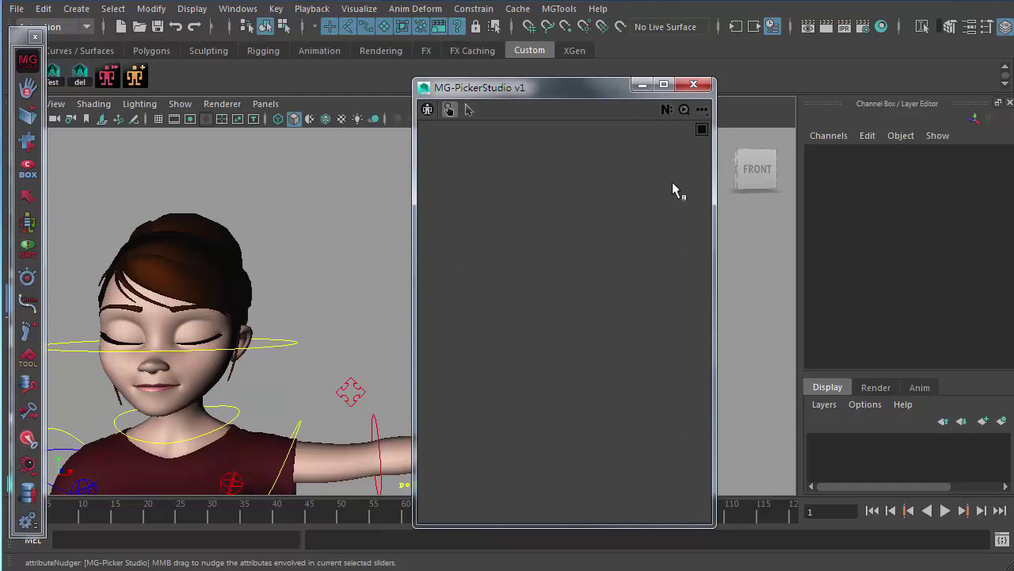
double_click(536, 251)
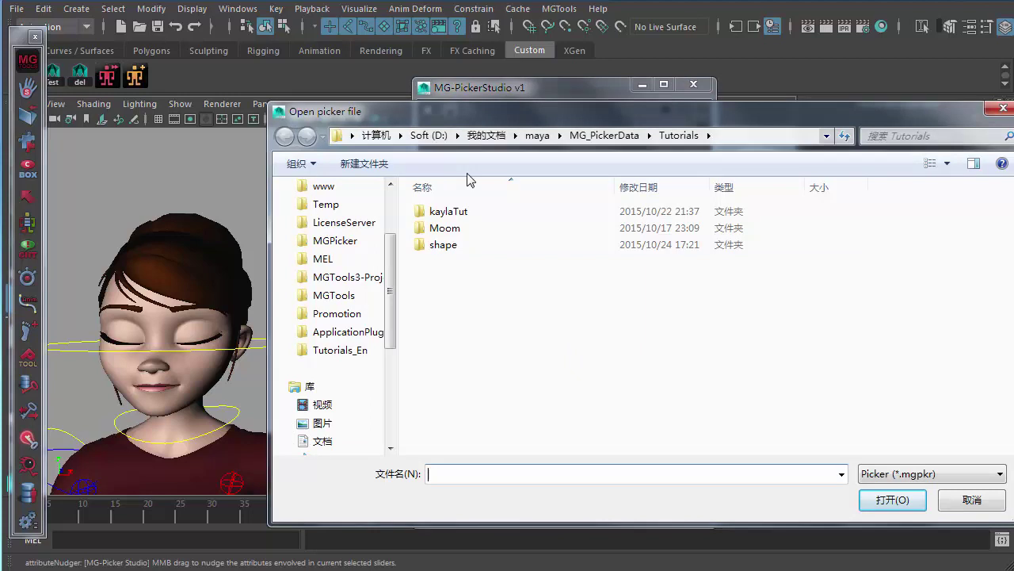
double_click(446, 228)
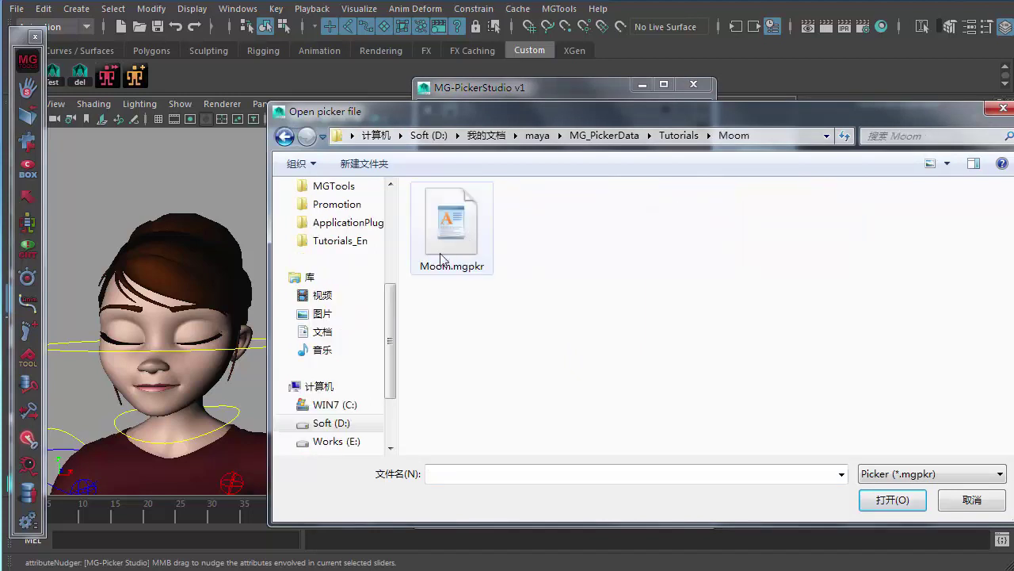
double_click(453, 238)
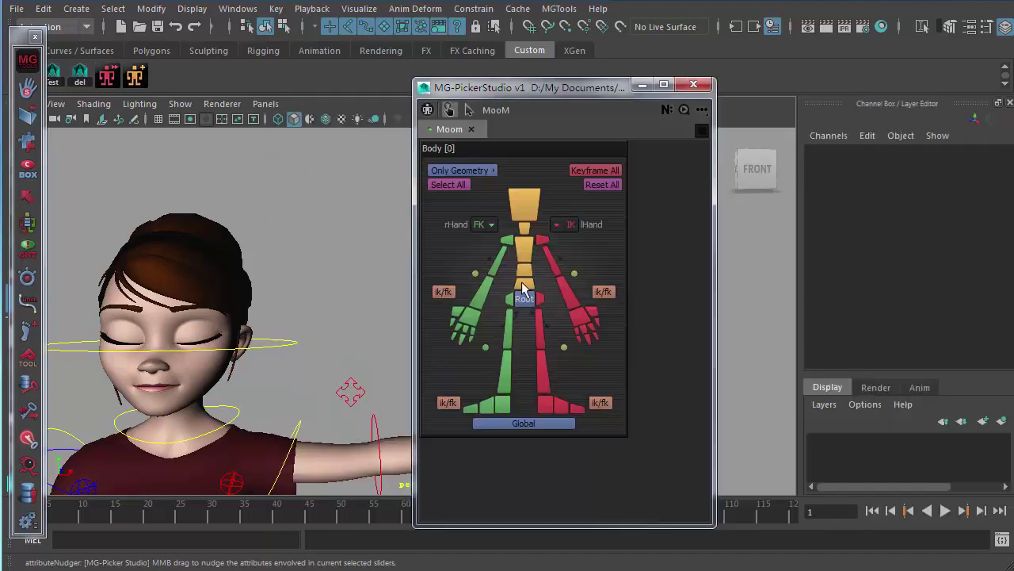
left_click(470, 129)
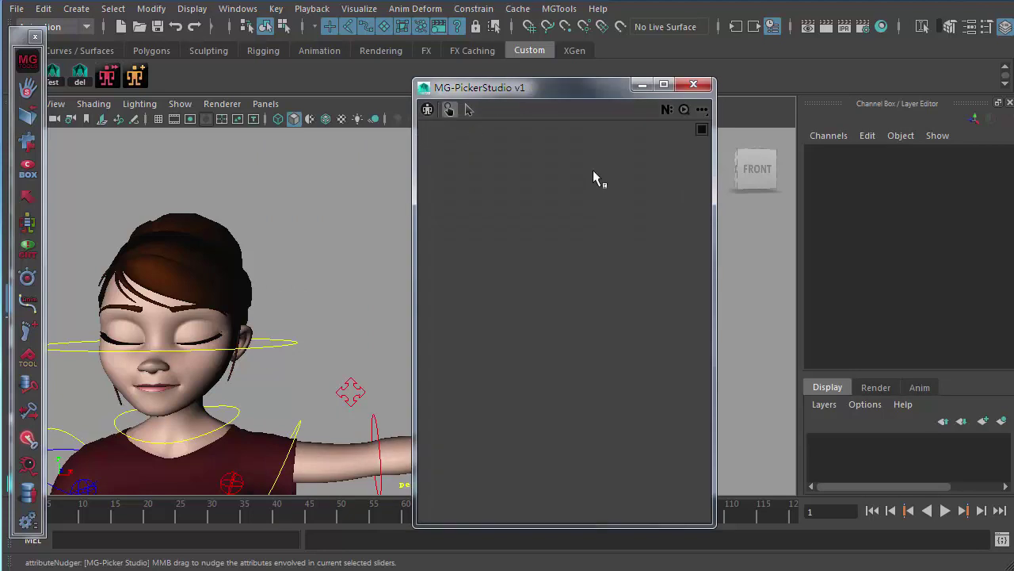
left_click(702, 109)
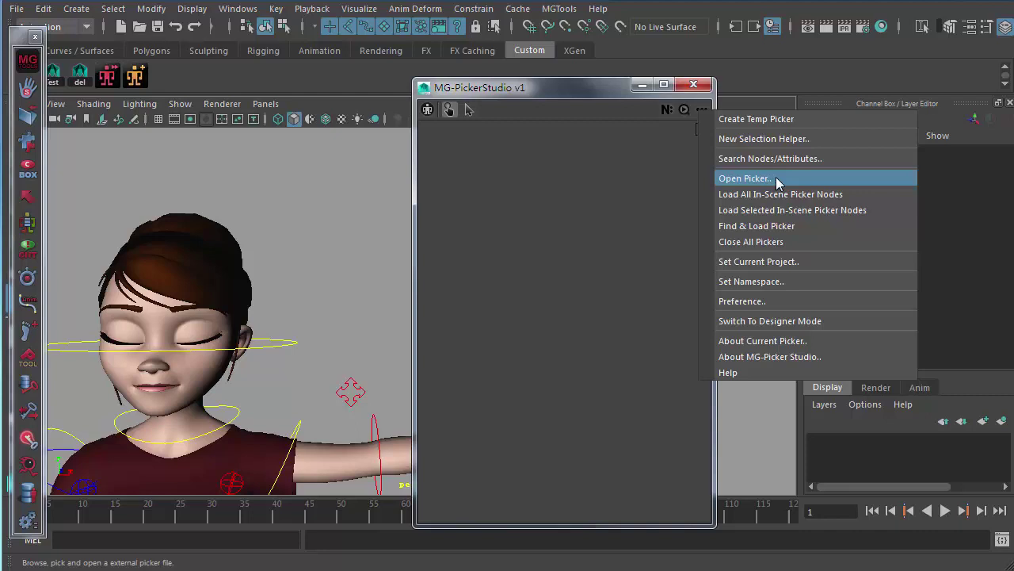
left_click(840, 179)
double_click(448, 211)
double_click(449, 211)
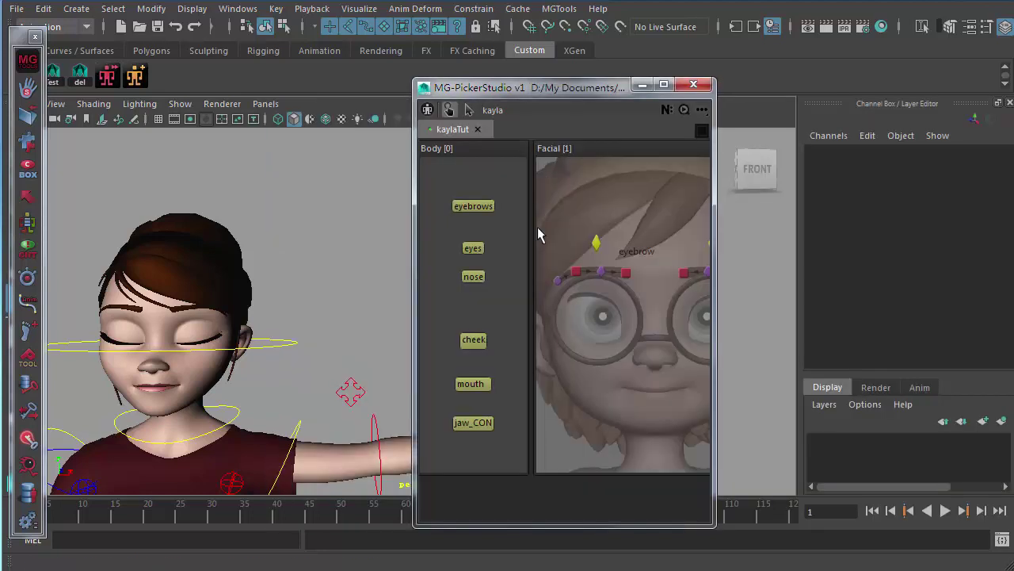
left_click(477, 129)
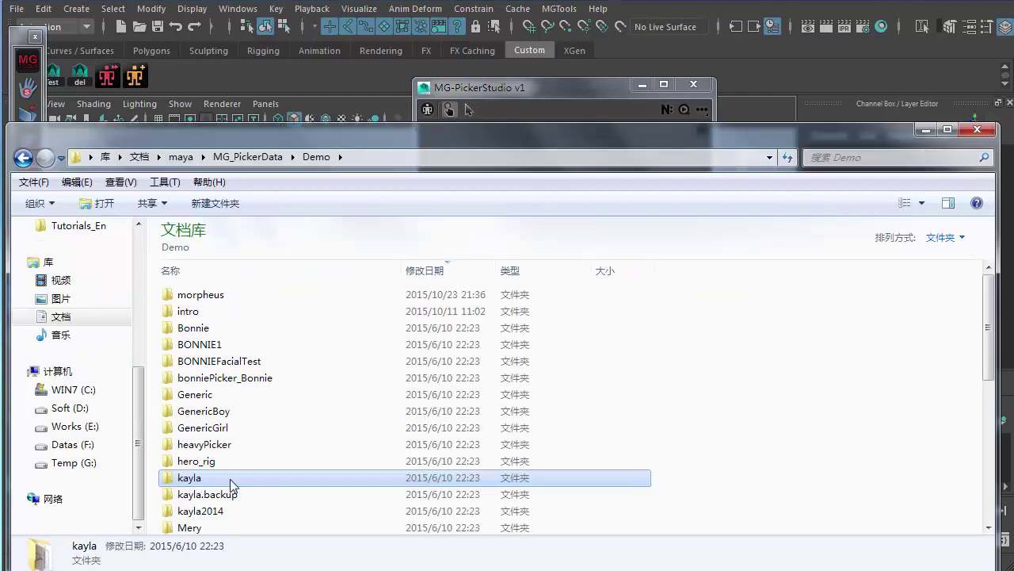
Open the Demo\kayla folder, narrow Explorer, and drop kayla.mgpkr onto the MG-PickerStudio panel.
scroll(227, 396, "down", 2)
left_click(198, 343)
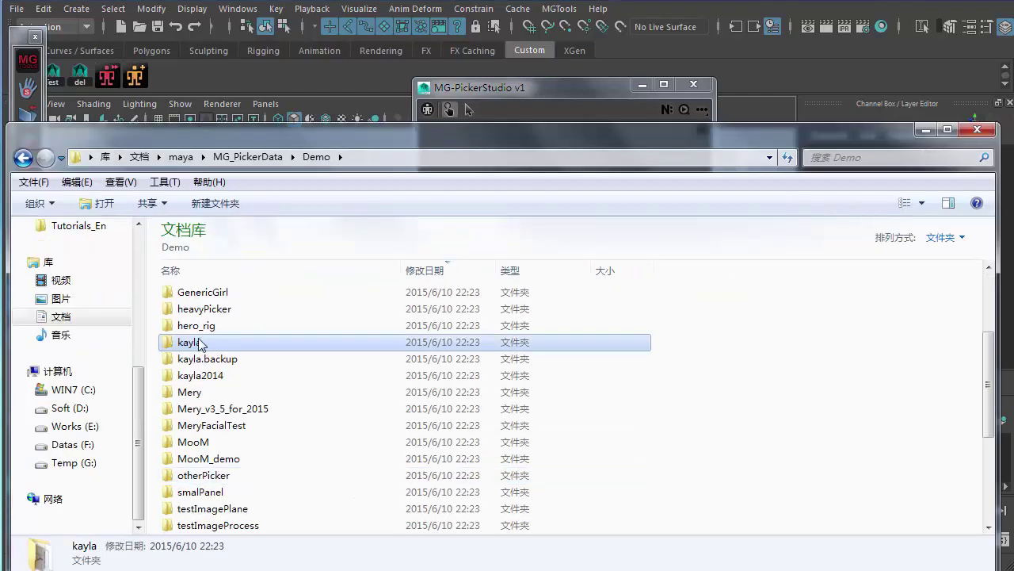
double_click(199, 342)
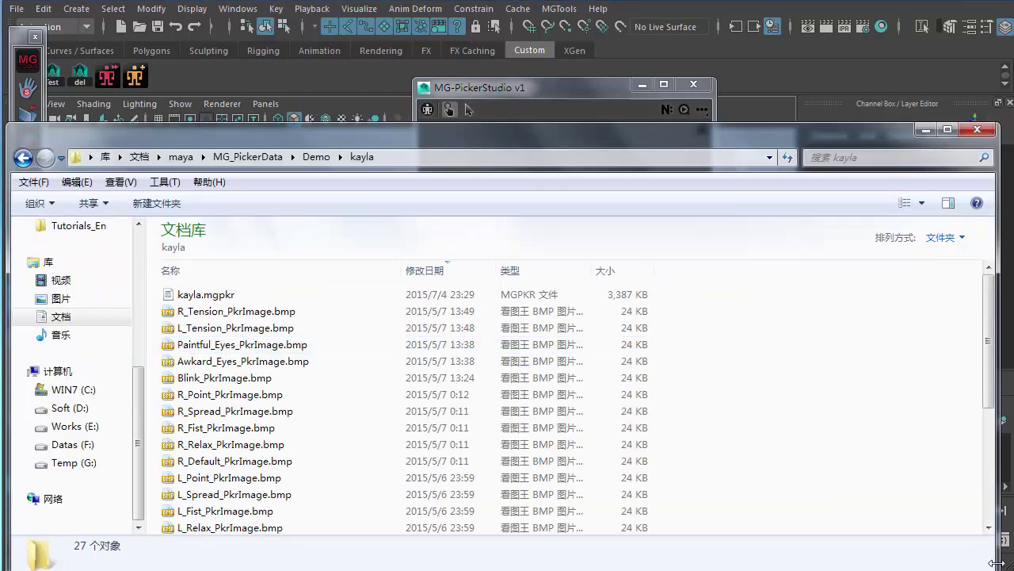
left_click_drag(997, 562, 584, 565)
left_click(230, 295)
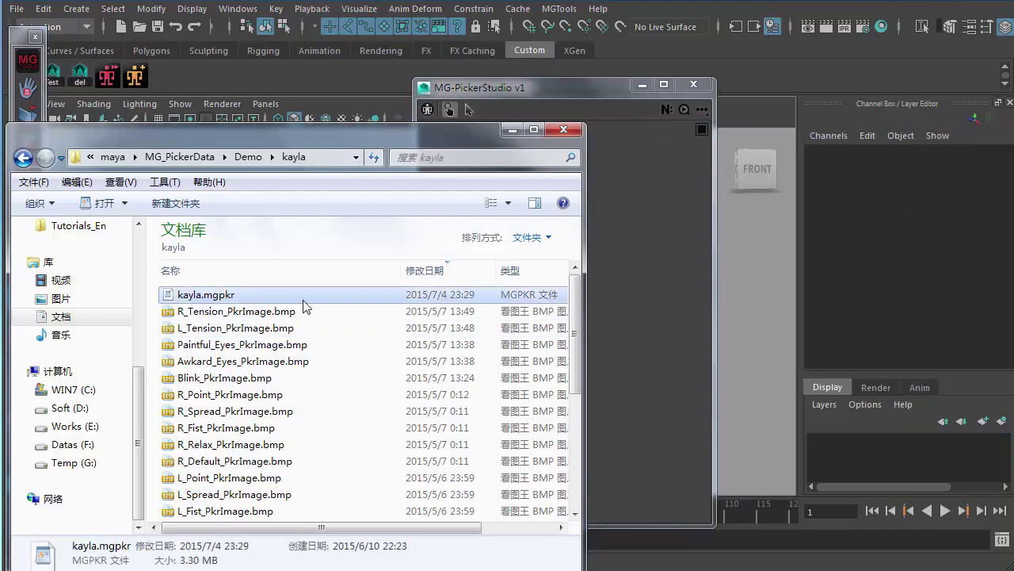
left_click_drag(204, 298, 659, 242)
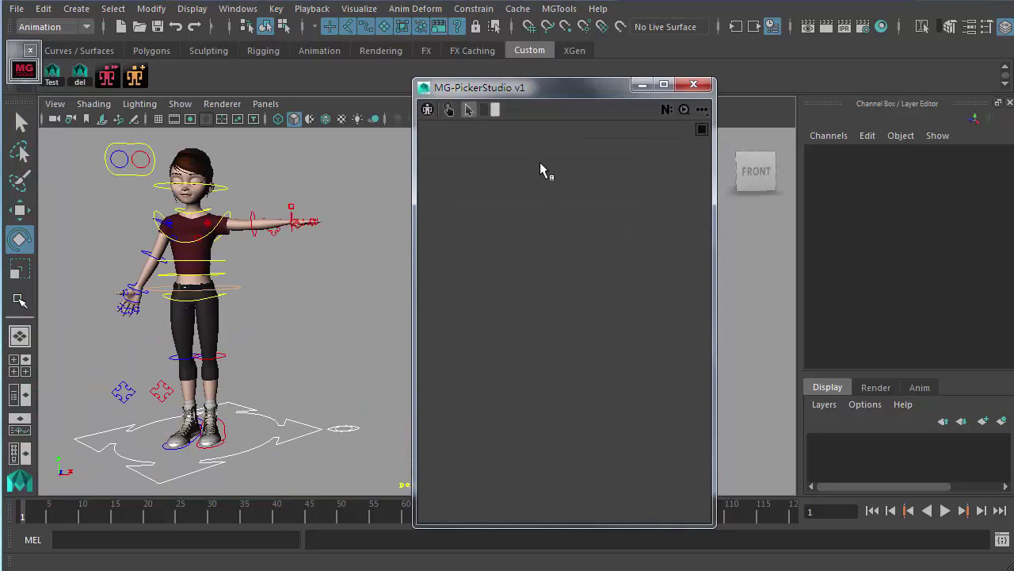
Load the [Mery_MGPIKR] picker from the right-click search-directory list, then dismiss the list.
right_click(547, 110)
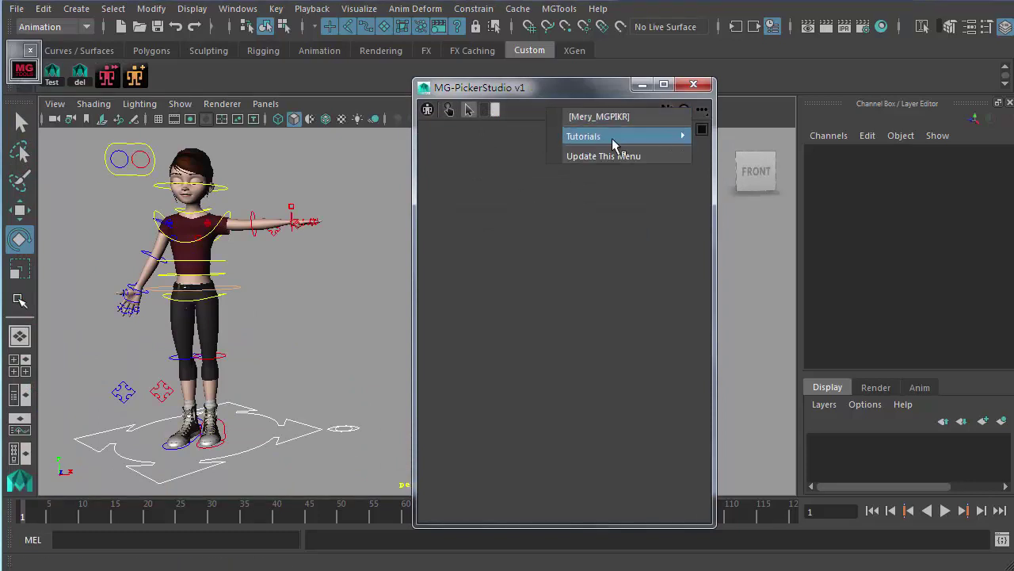
mouse_move(604, 135)
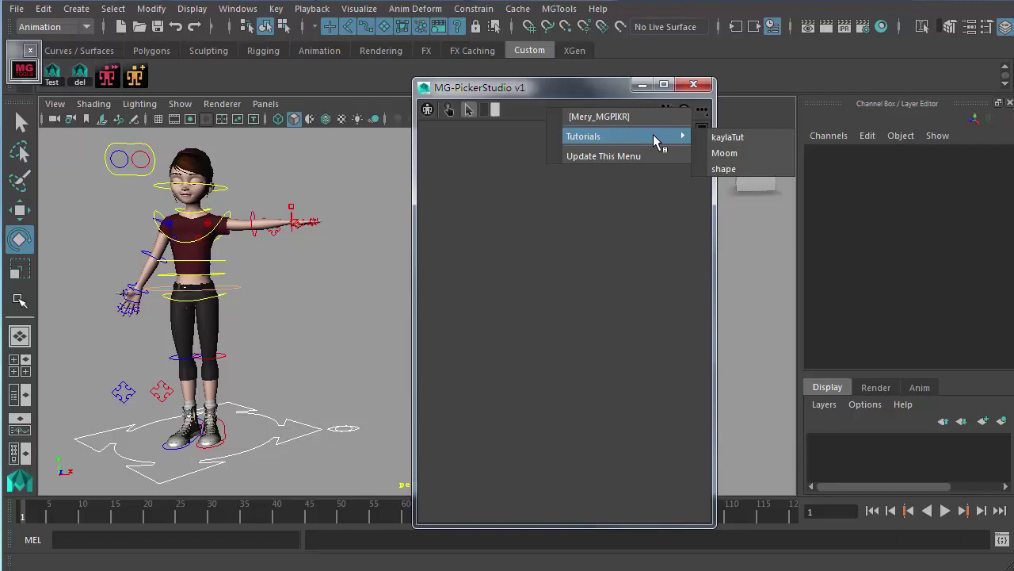
left_click(615, 117)
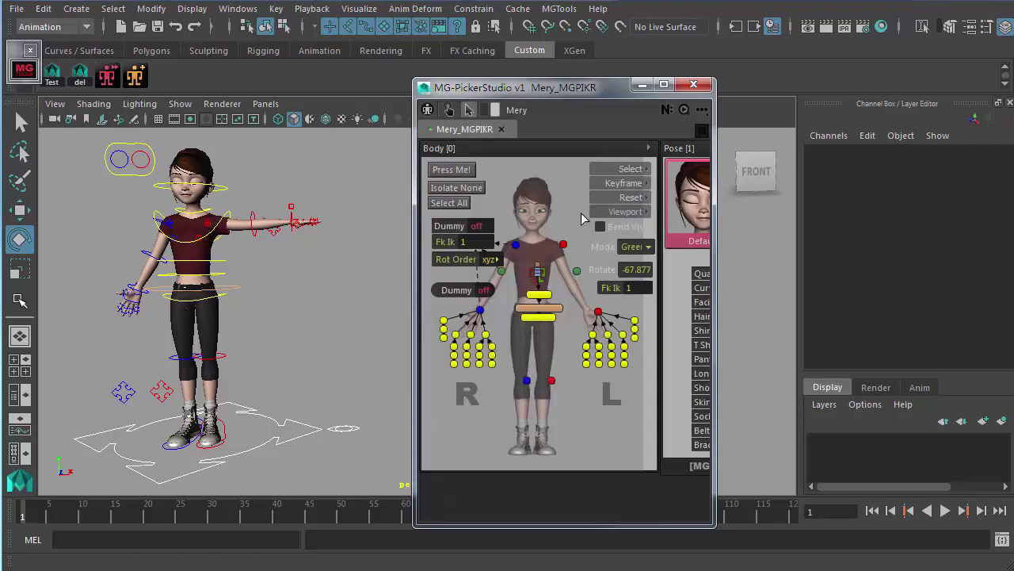
right_click(568, 106)
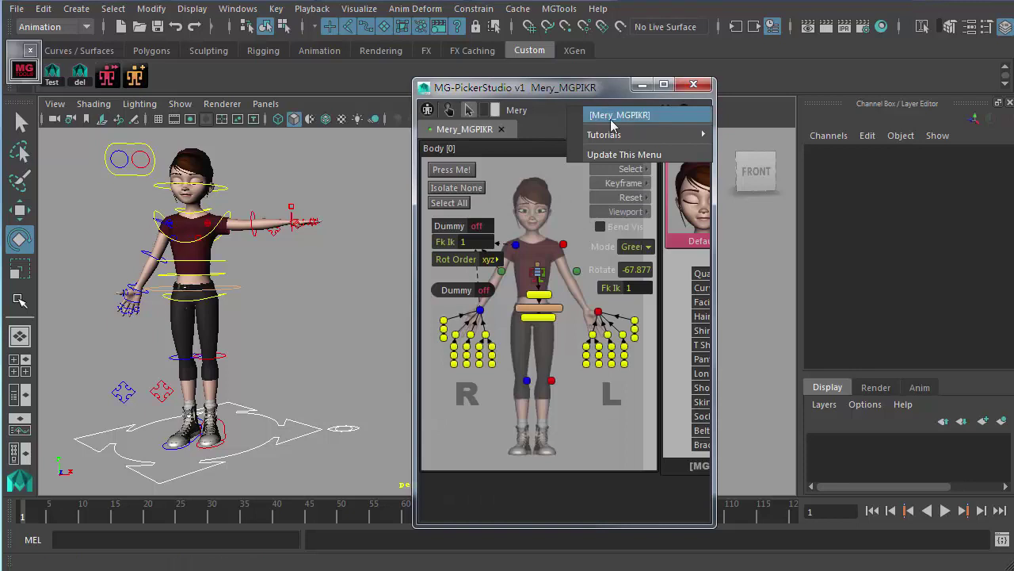
left_click(581, 94)
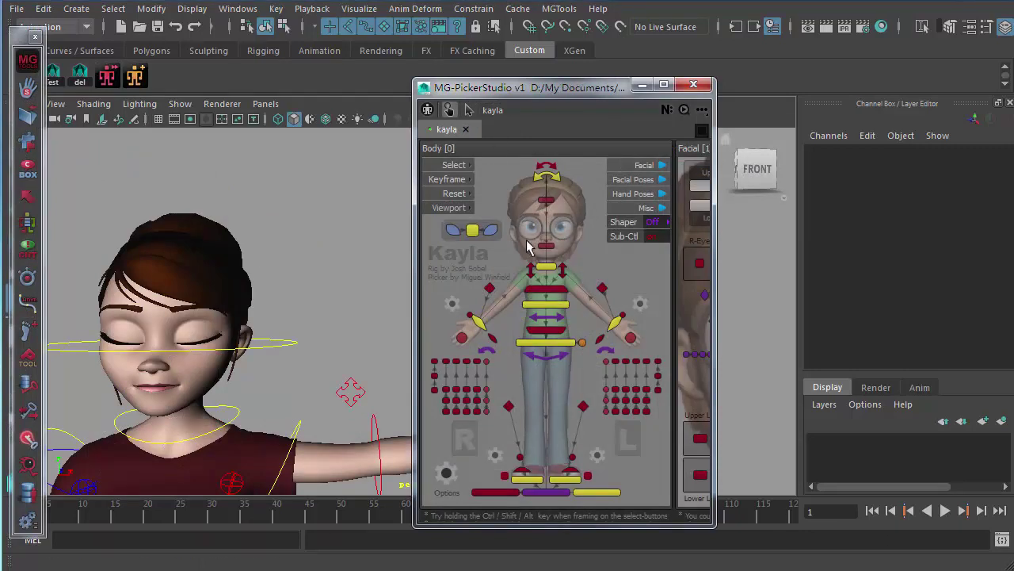
Close the kayla tab, Find & Load the Mery picker from Mery's head control, then deselect.
left_click(268, 347)
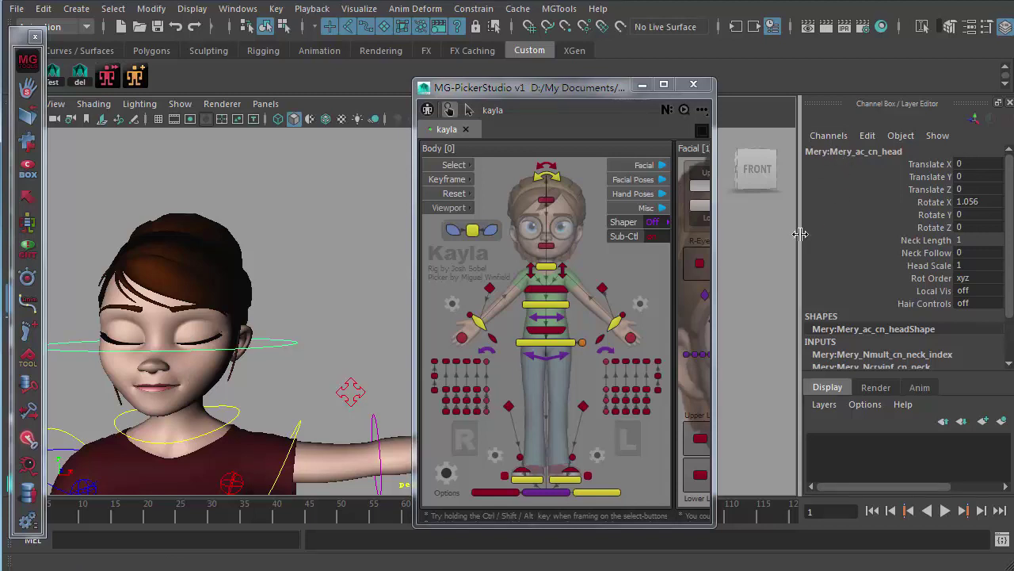
left_click(466, 129)
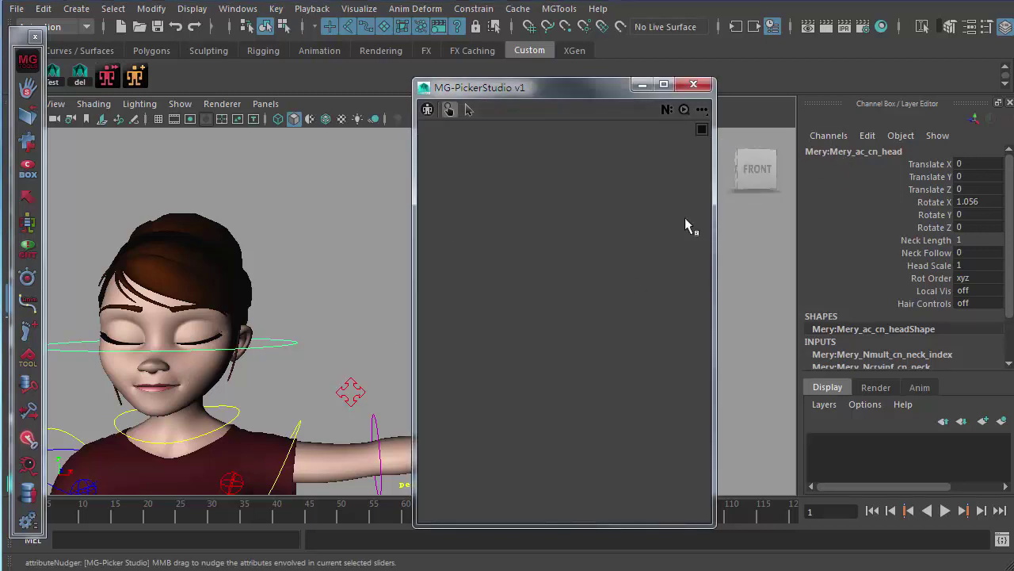
left_click(685, 111)
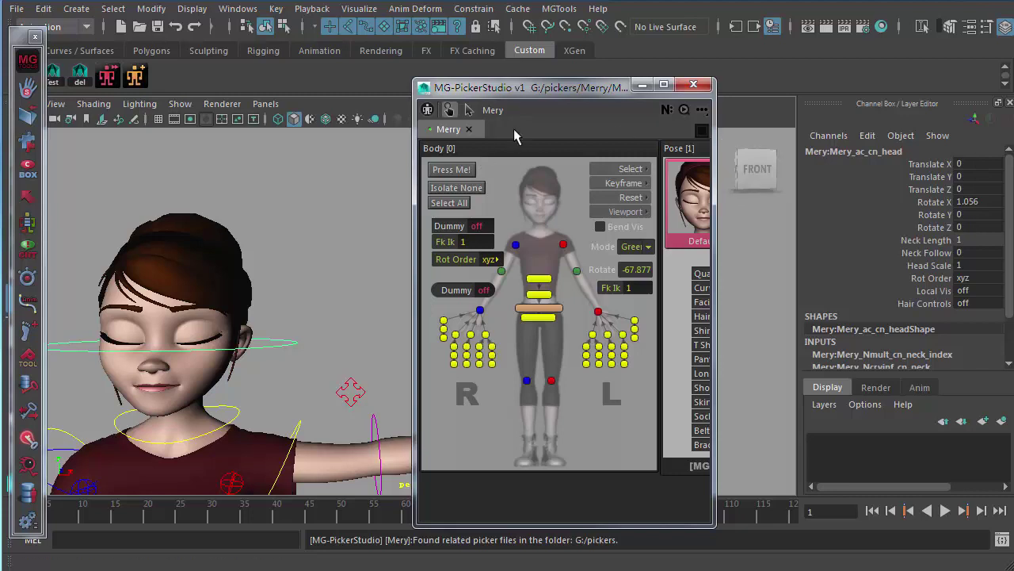
left_click(514, 182)
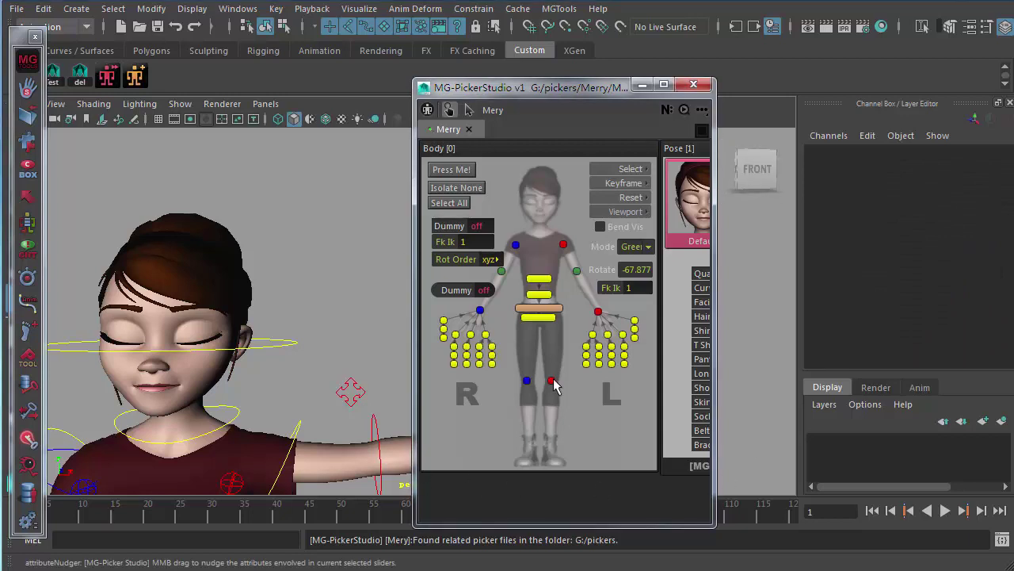
In Explorer, open the pickers folder on the Temp (G:) drive.
key("alt+Tab")
left_click(442, 413)
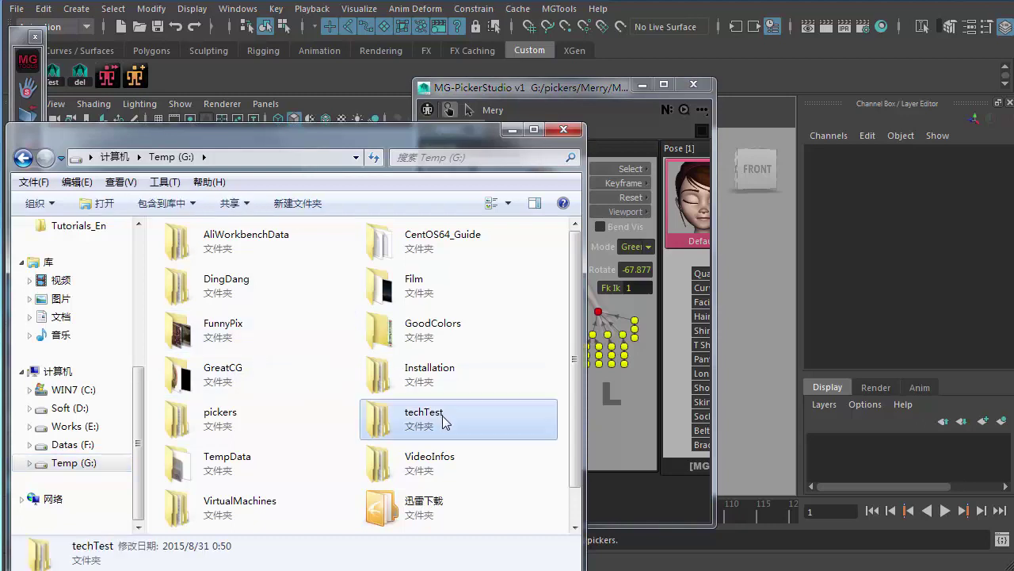
scroll(453, 420, "down", 1)
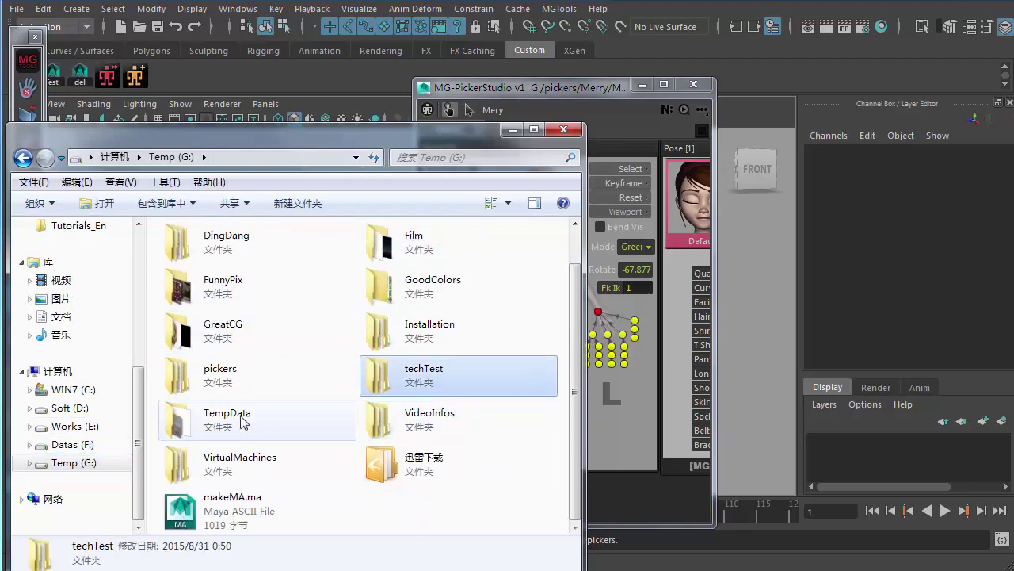
scroll(448, 437, "up", 1)
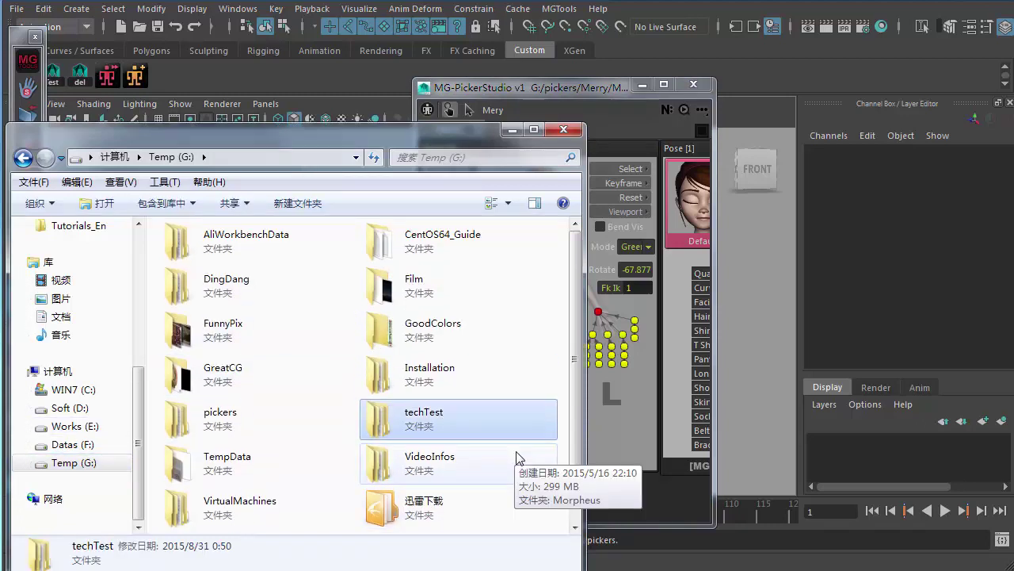
scroll(255, 389, "down", 1)
double_click(238, 379)
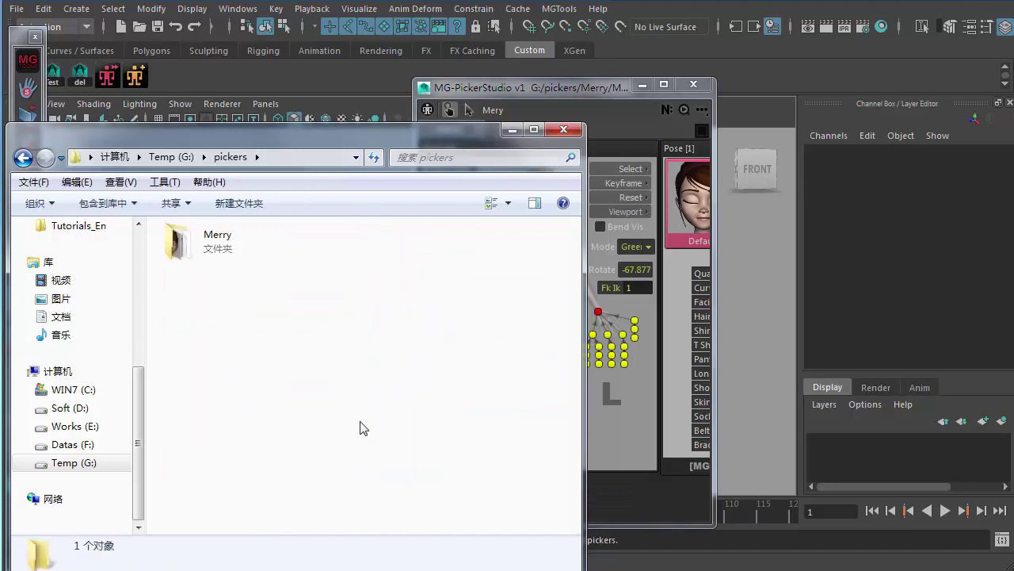
Open the Merry folder to view Merry.mgpkr, go back to pickers, and return to Maya.
left_click(308, 245)
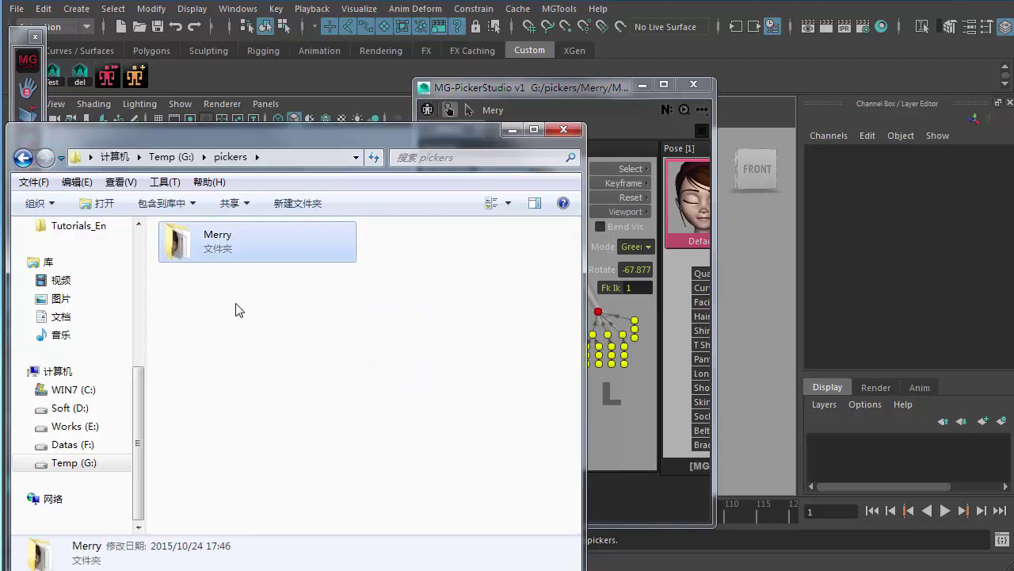
double_click(213, 249)
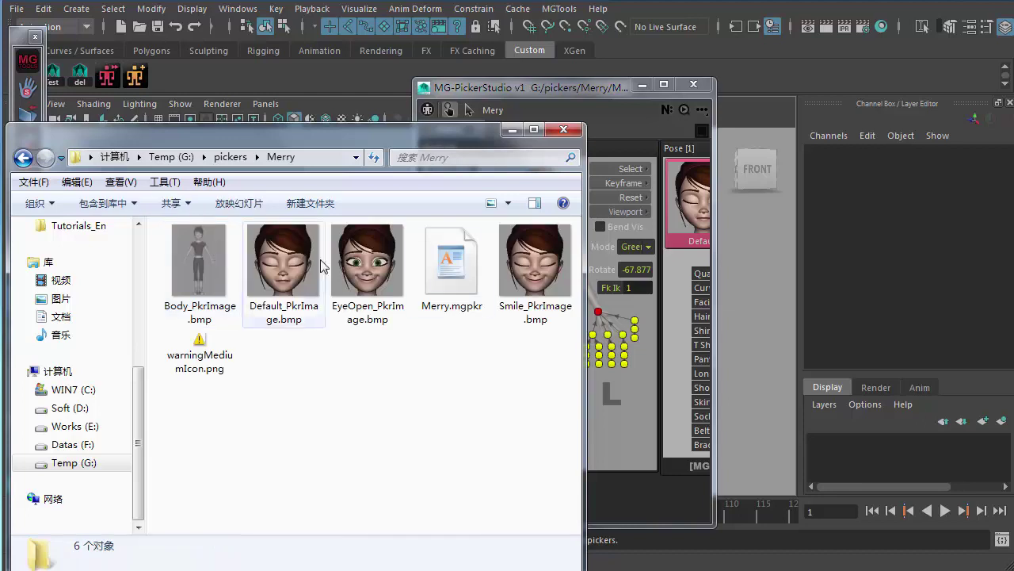
left_click(466, 277)
left_click(233, 159)
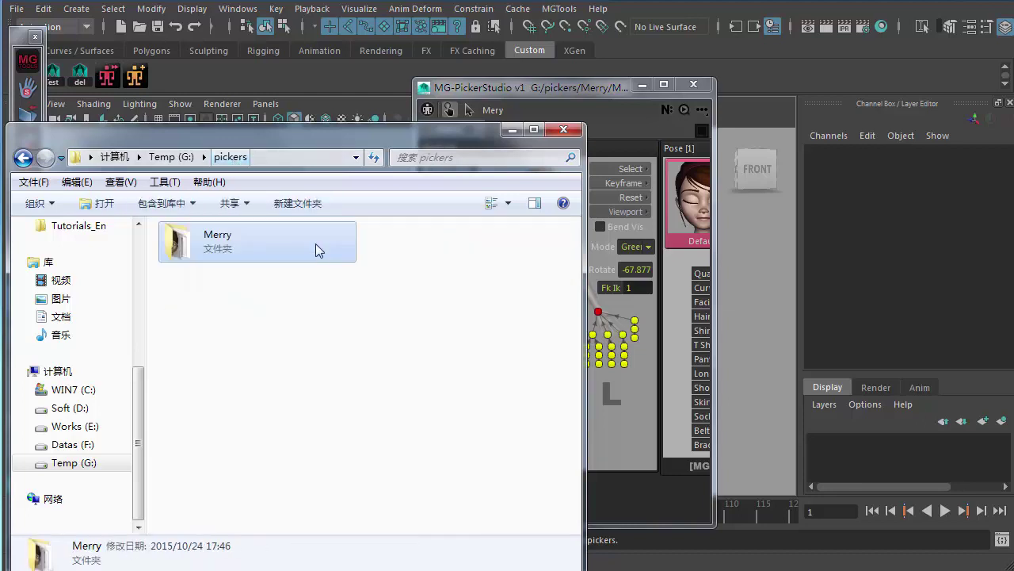
left_click(616, 88)
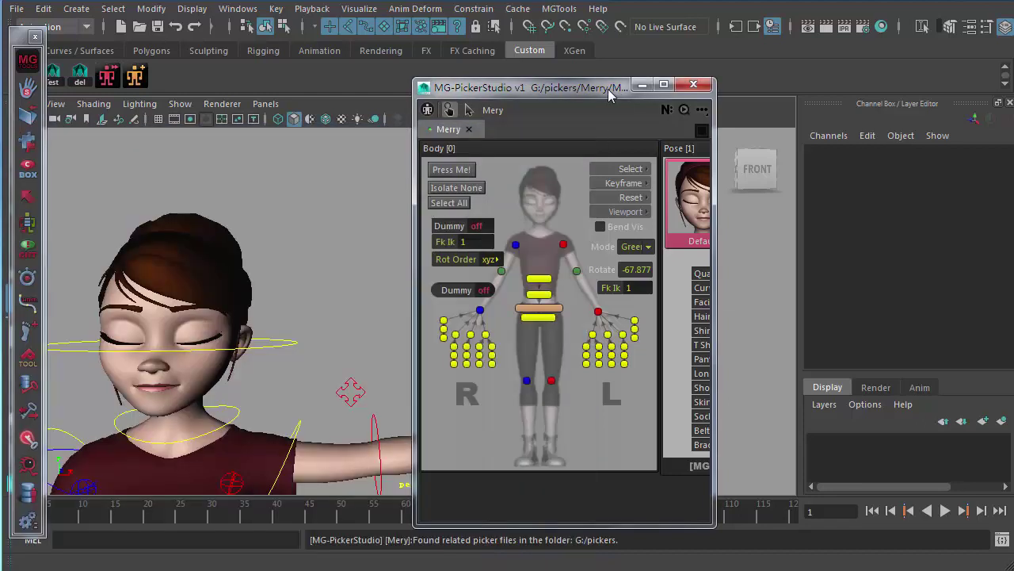
Delete G:/pickers from the Picker Searching Directories in MG-PickerStudio Preferences.
left_click(702, 109)
left_click(777, 305)
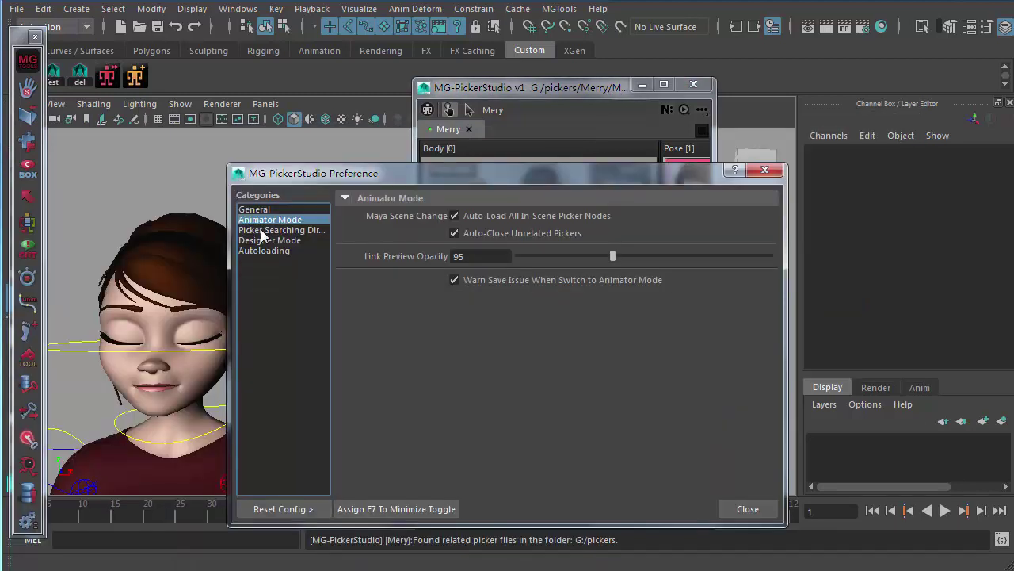
left_click(266, 229)
left_click(368, 236)
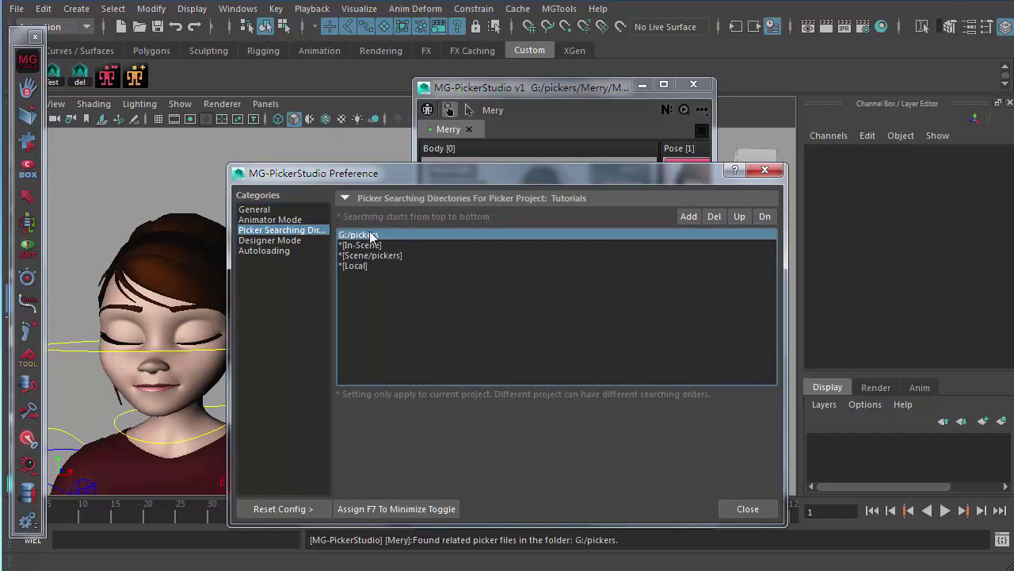
key("Delete")
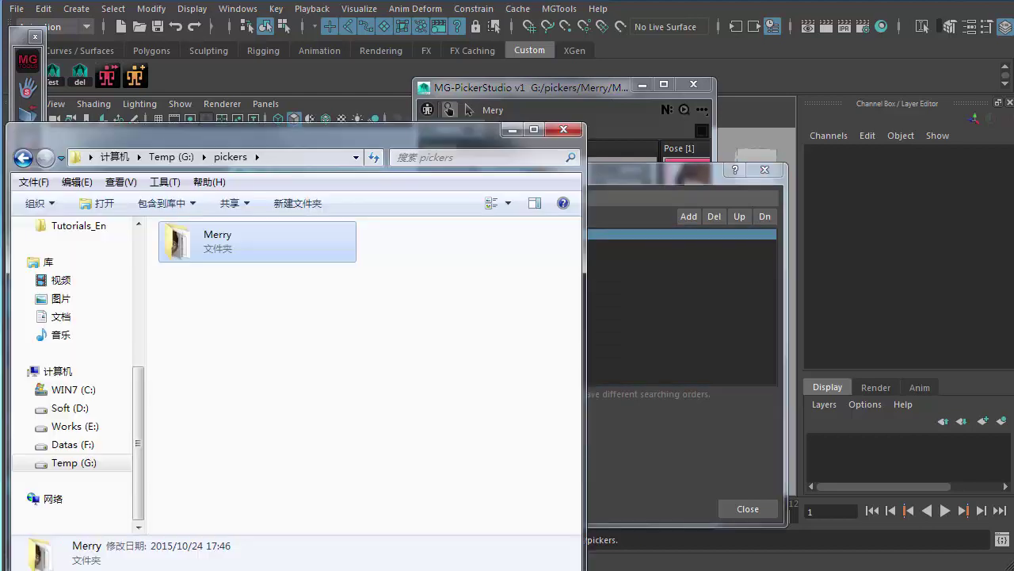
Select the G:\pickers path text in Explorer's address bar, then close Explorer.
left_click(287, 317)
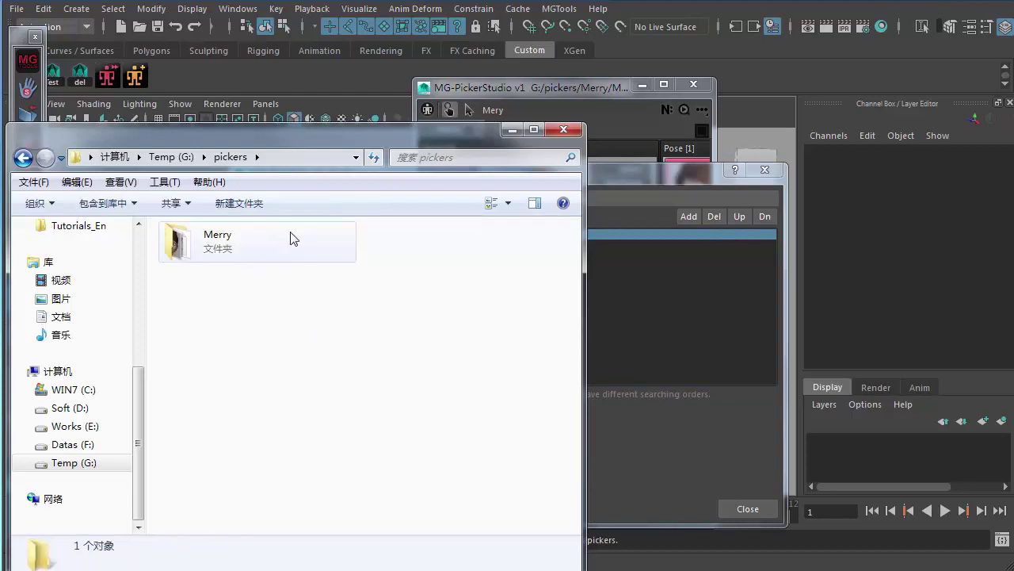
left_click(226, 252)
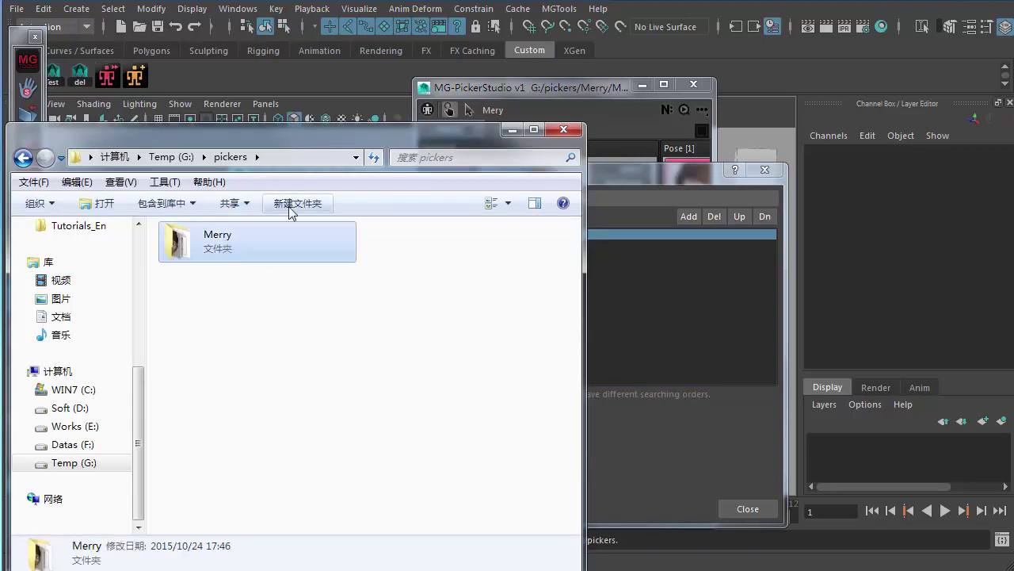
left_click(265, 157)
left_click_drag(172, 161, 85, 162)
left_click(106, 161)
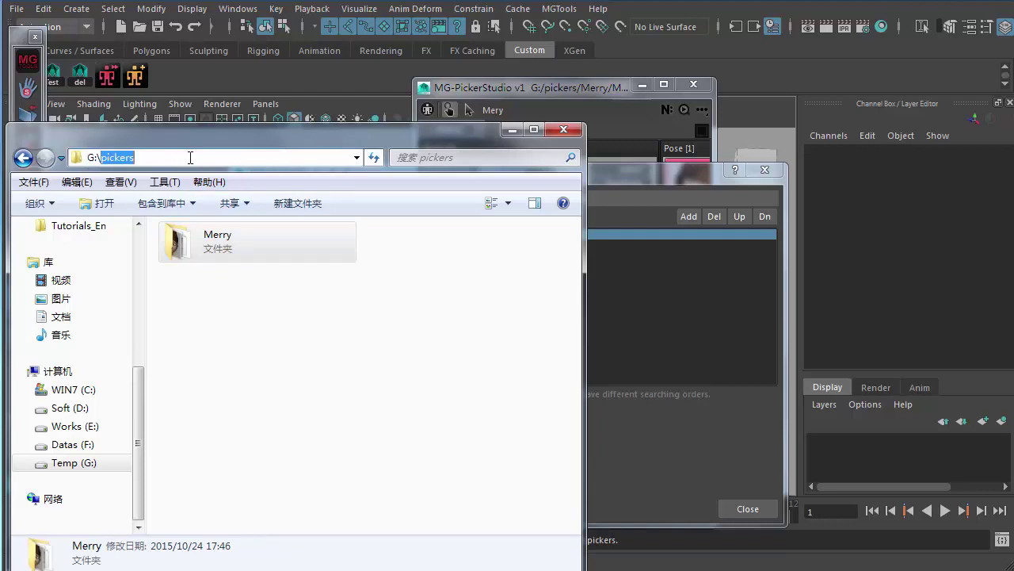
left_click(277, 336)
key("alt+F4")
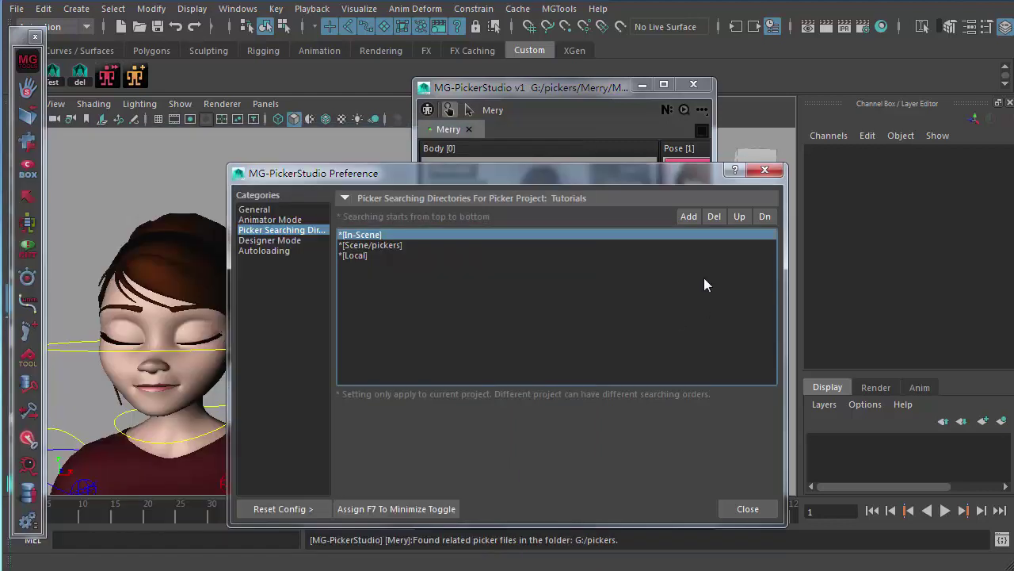
Add G:/pickers back as a search directory and move it to the top of the order.
left_click(688, 217)
left_click(84, 96)
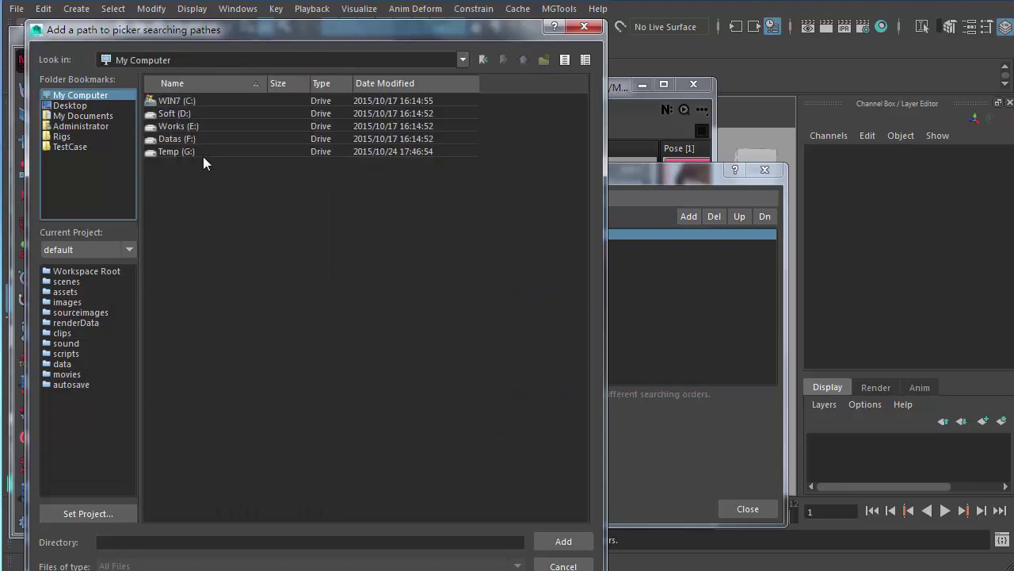
double_click(178, 149)
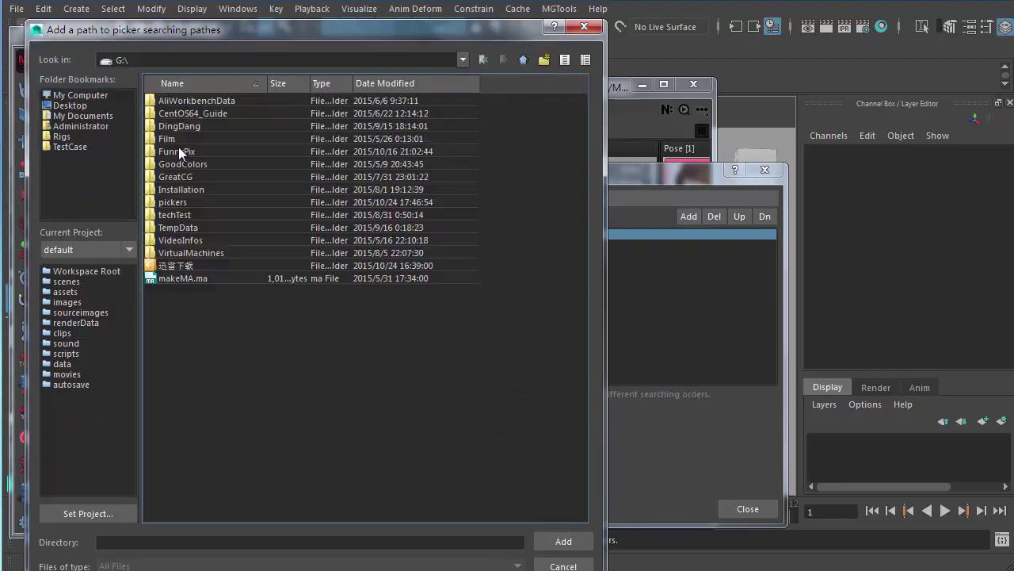
left_click(174, 205)
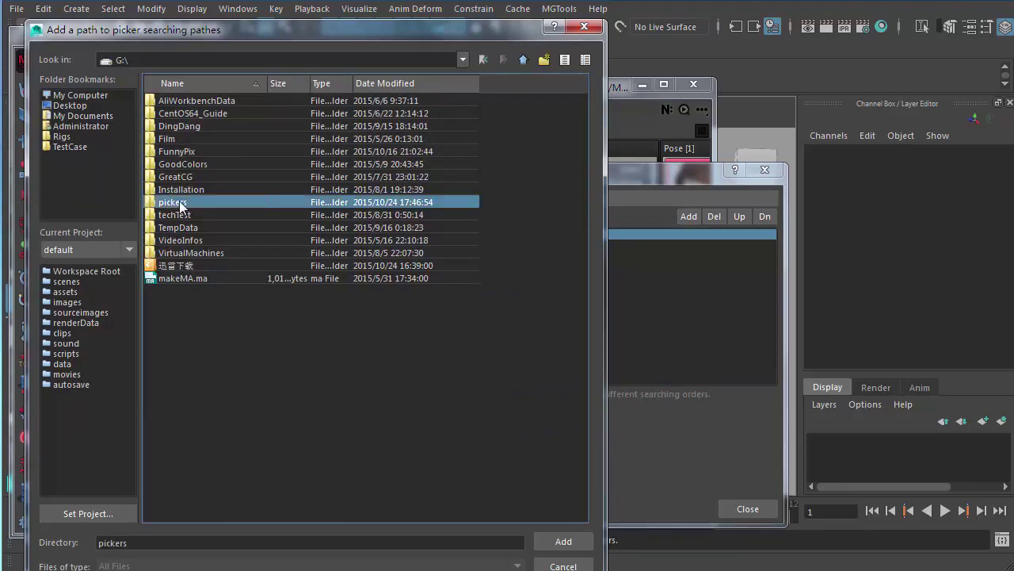
double_click(184, 204)
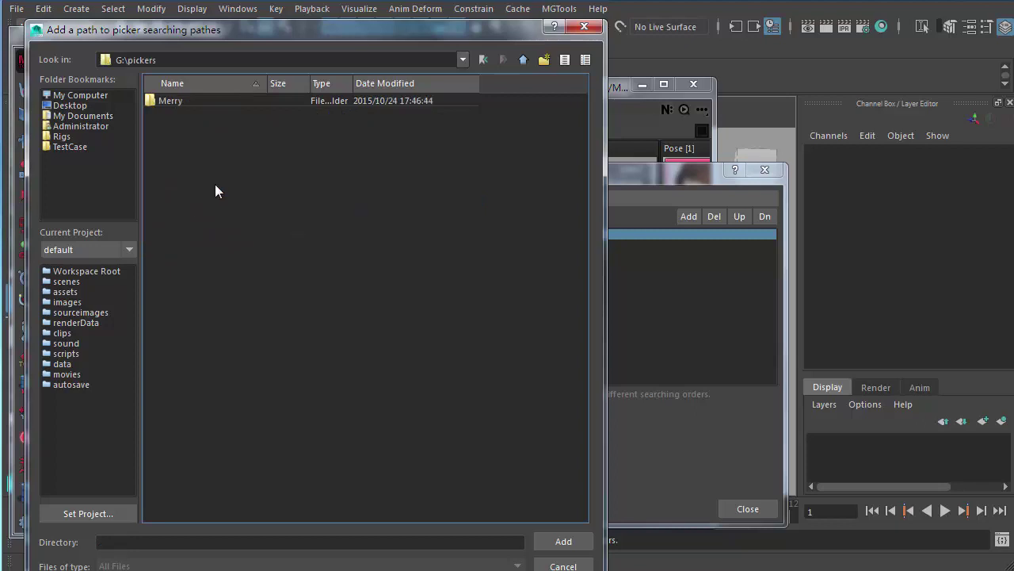
left_click(568, 544)
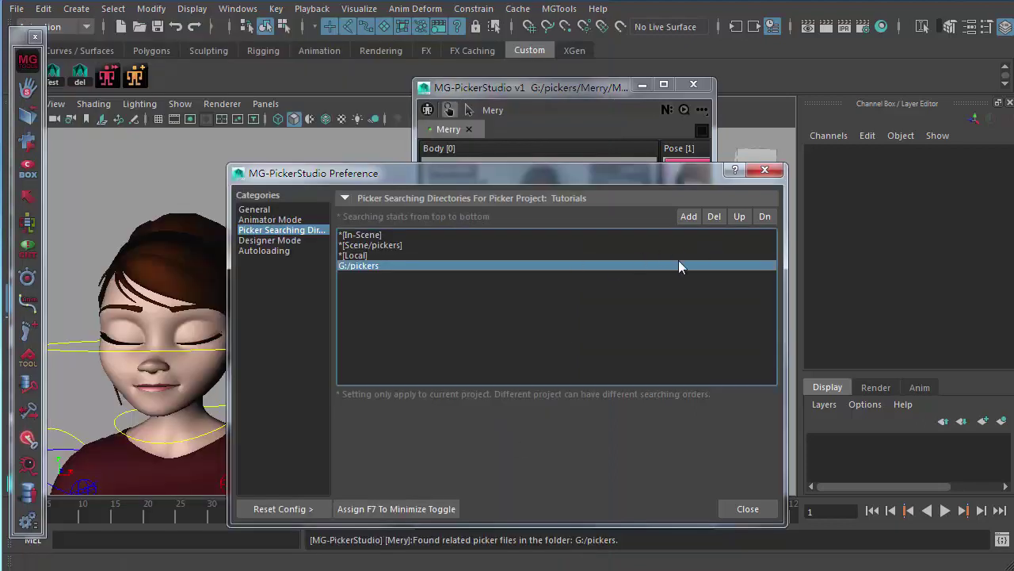
left_click(738, 218)
left_click(739, 217)
left_click(739, 218)
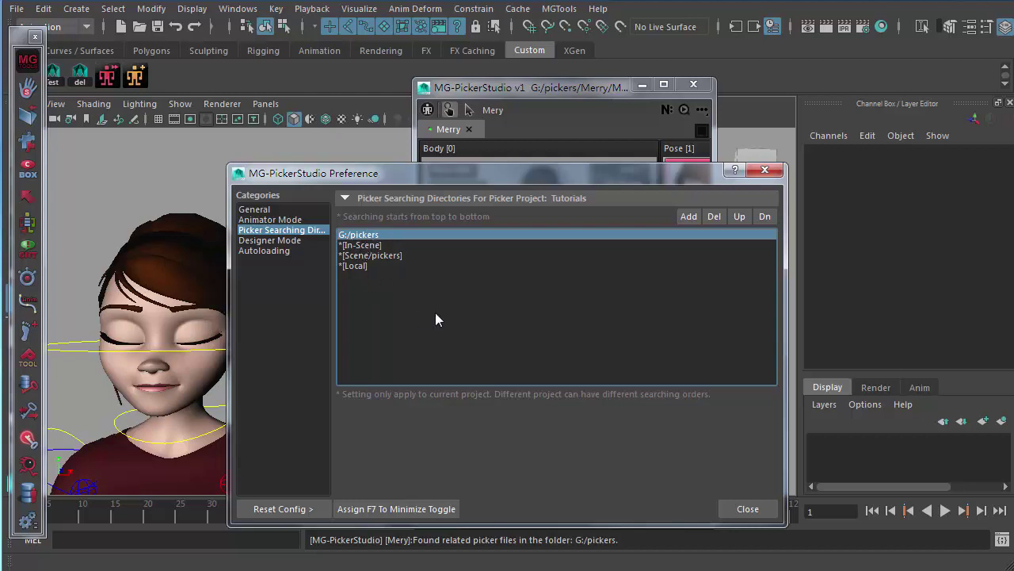
Close the preferences and Merry picker, select the rig controls, and open the '...' features menu.
left_click(745, 508)
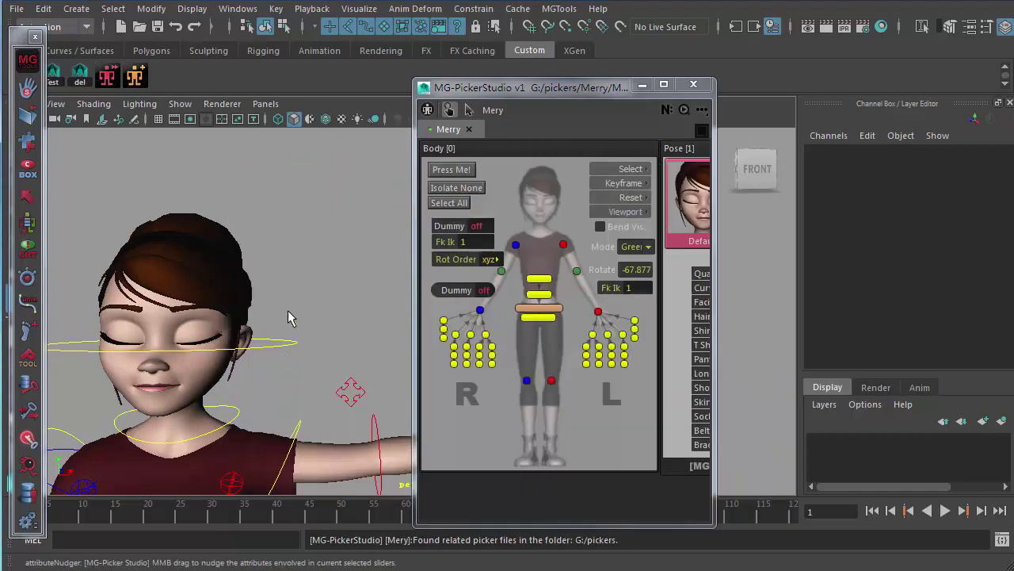
left_click(468, 130)
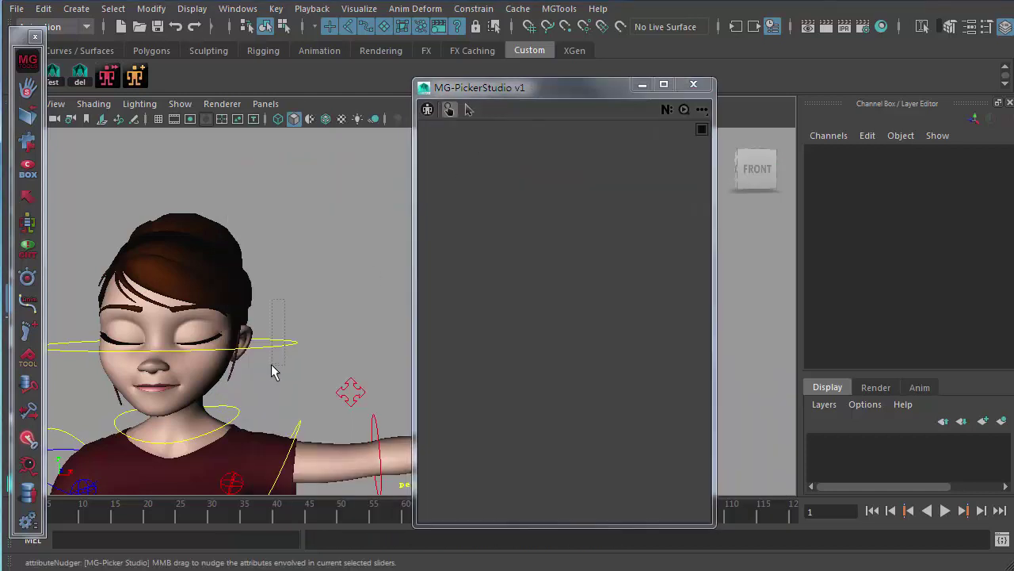
left_click(260, 328)
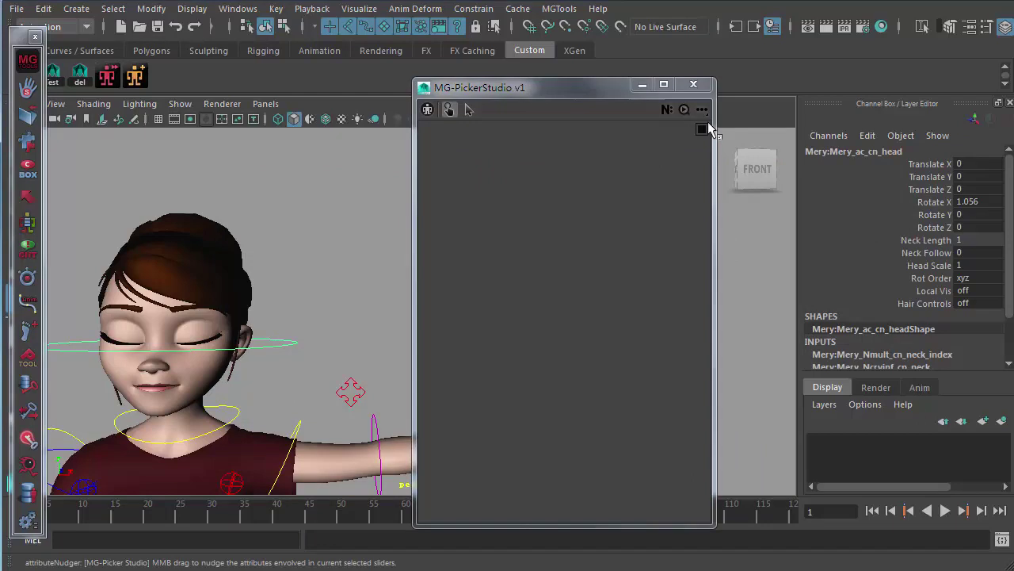
left_click(683, 111)
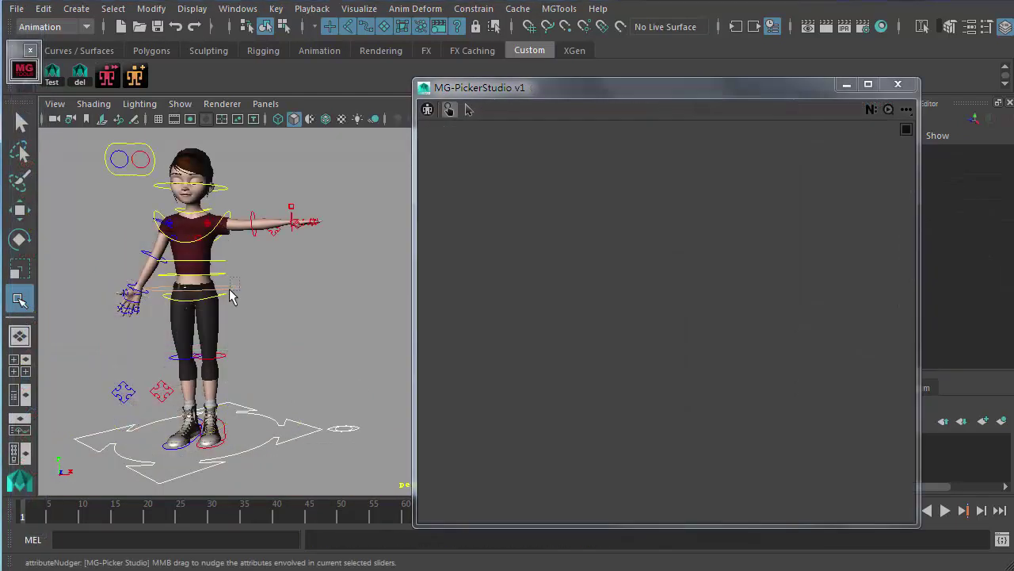
left_click(229, 288)
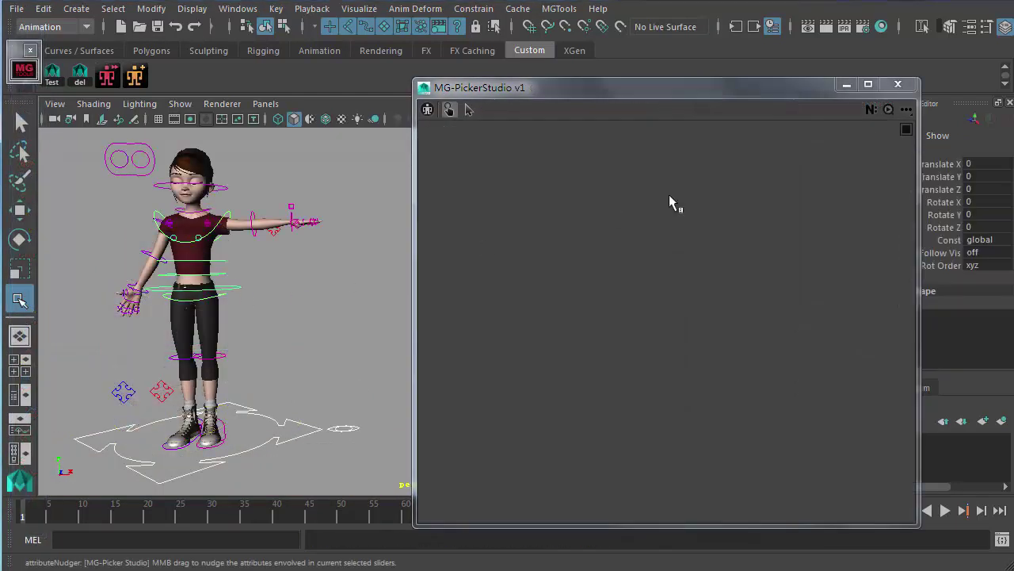
left_click(907, 110)
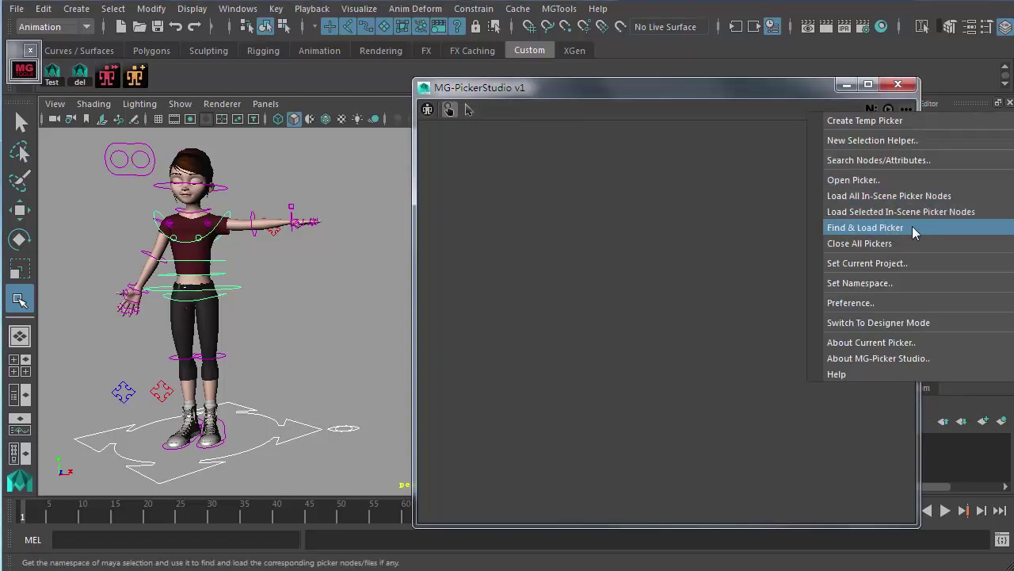
Find and load the selected character's Mery picker, then start MG-PickerStudio in designer mode.
left_click(562, 176)
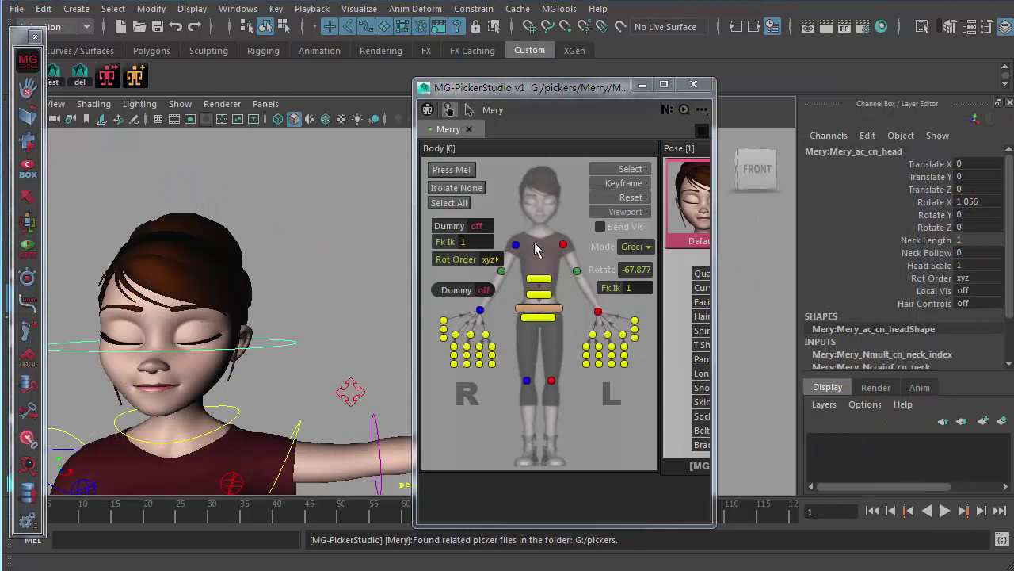
left_click(533, 250)
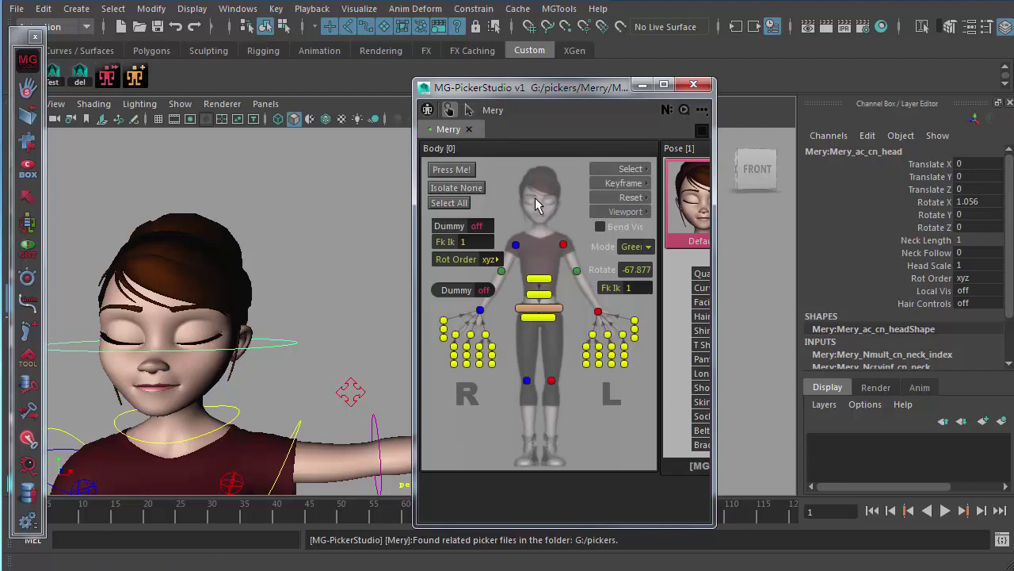
left_click(145, 77)
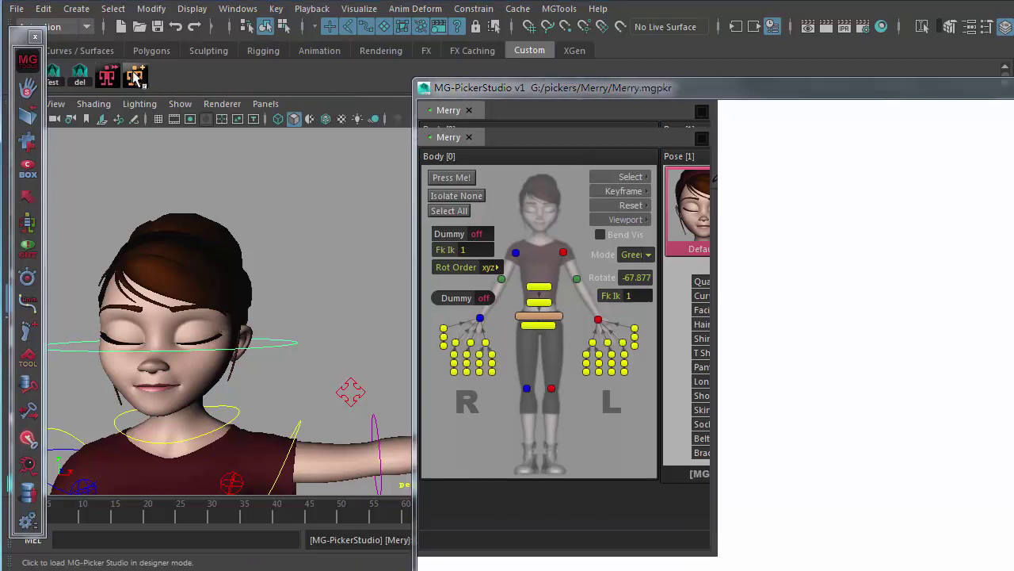
Open the current picker project's Tutorials folder in Windows Explorer via Browse Current Picker Project Dir.
left_click(250, 44)
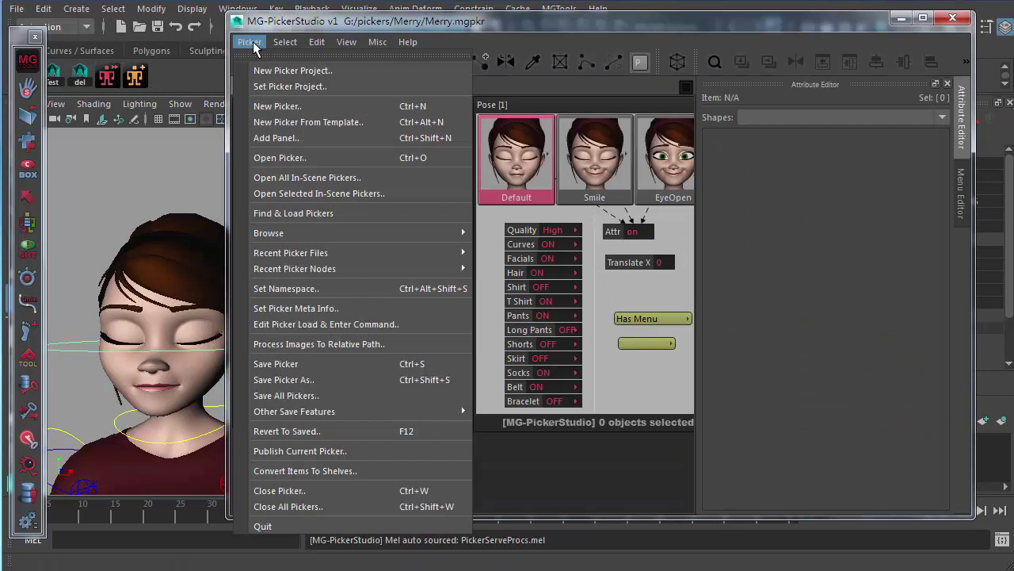
mouse_move(336, 235)
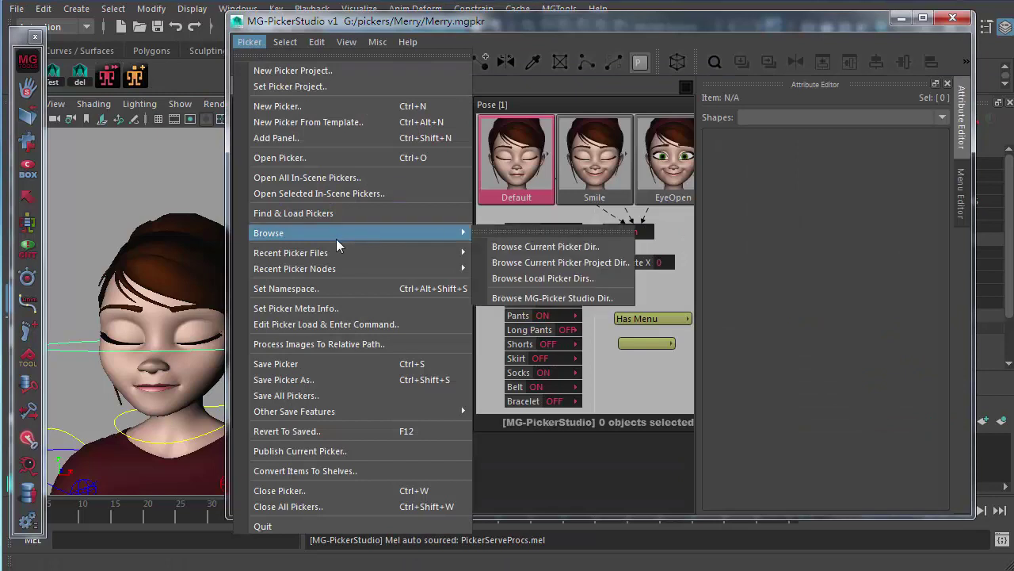
left_click(603, 267)
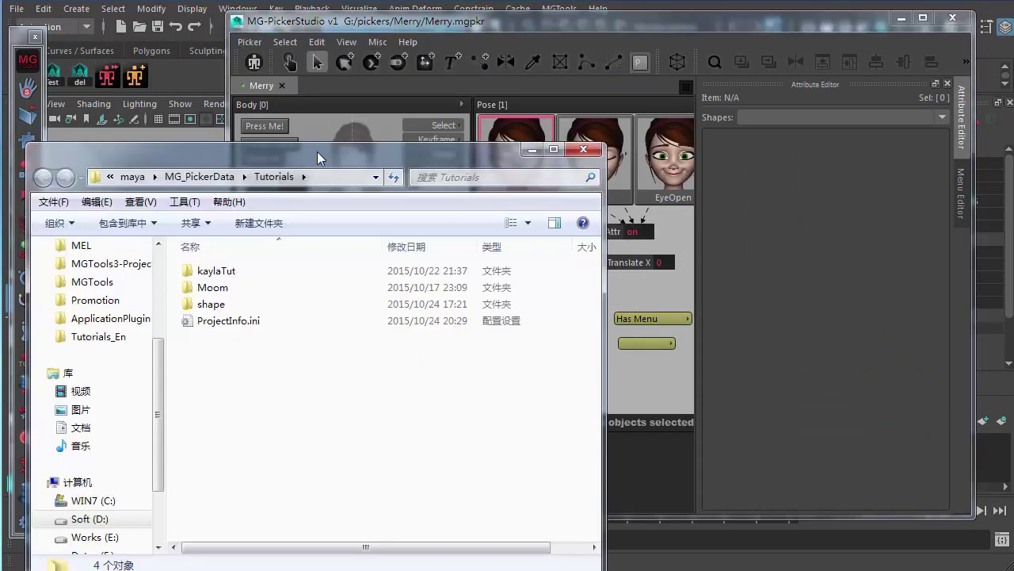
Move and widen the Explorer window, showing the Tutorials folder's full path.
left_click_drag(317, 152, 408, 134)
left_click_drag(698, 315, 897, 315)
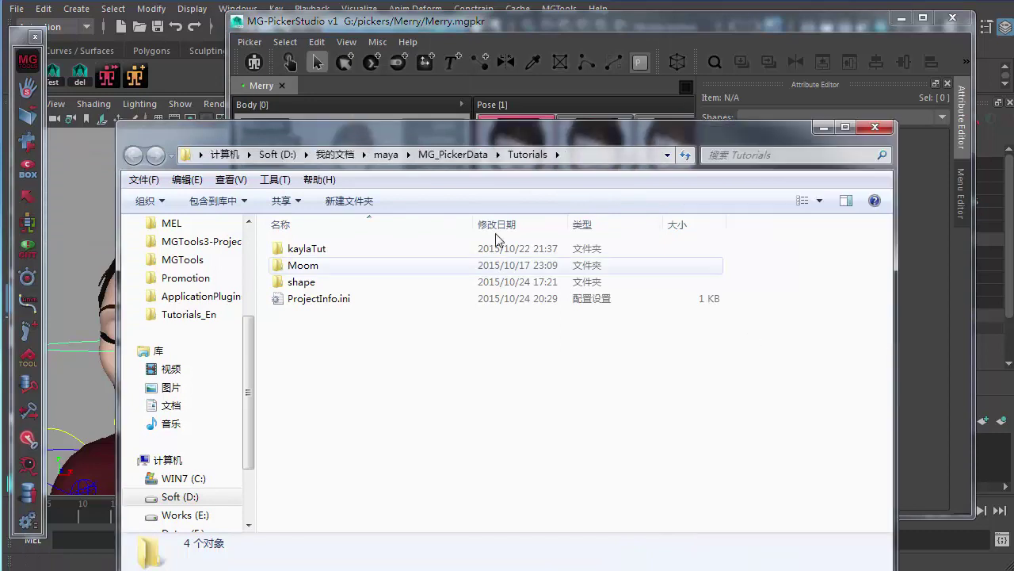
left_click(586, 154)
left_click(509, 407)
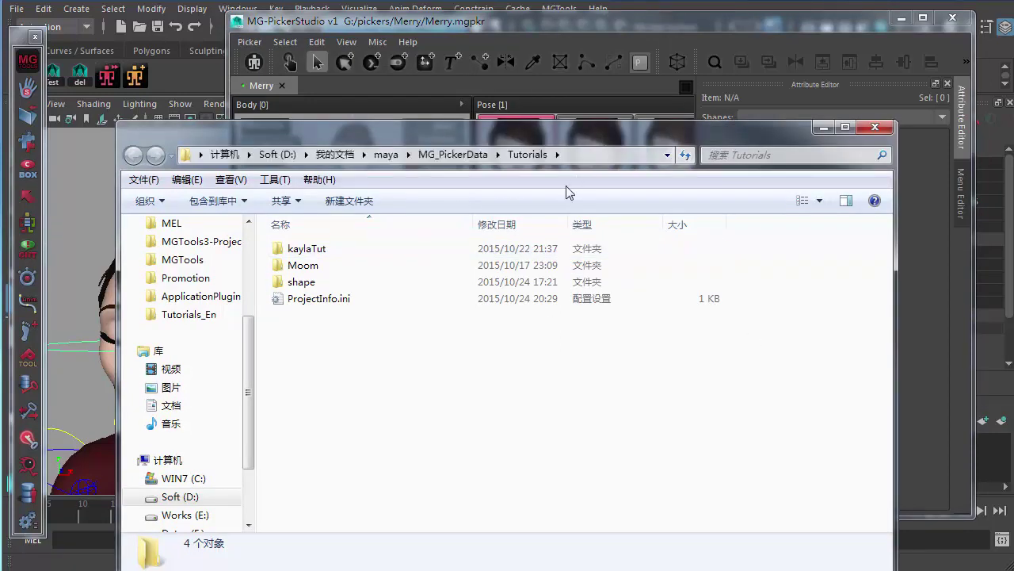
right_click(310, 354)
mouse_move(386, 385)
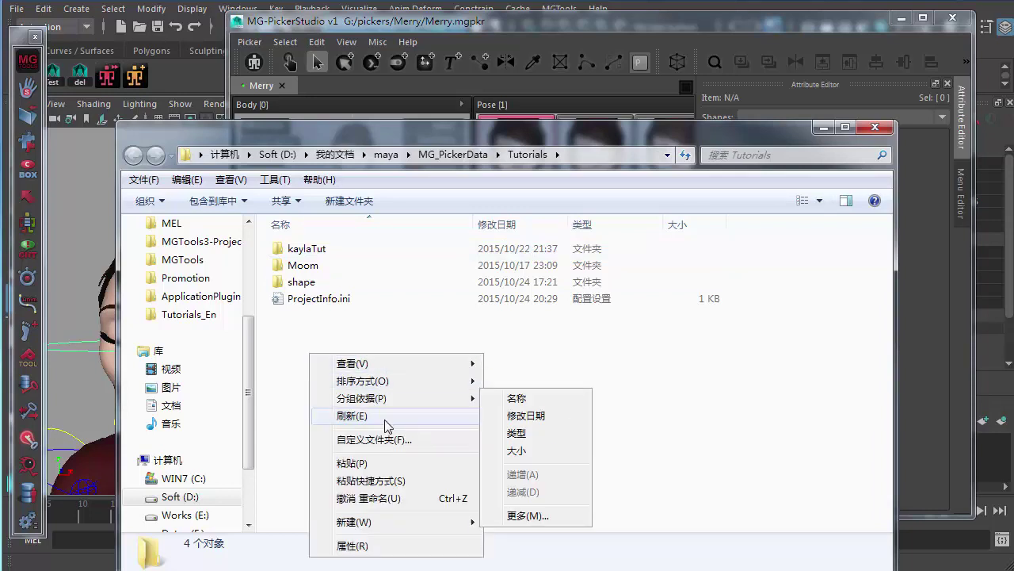
left_click(294, 344)
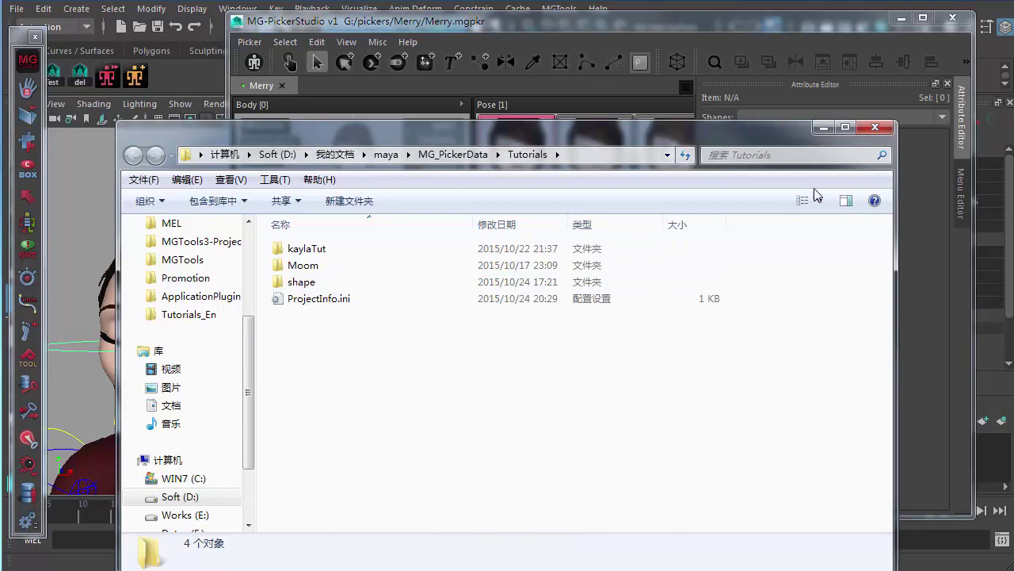
Inspect the Tutorials folder path as editable text in the address bar, then restore the breadcrumbs.
left_click(547, 154)
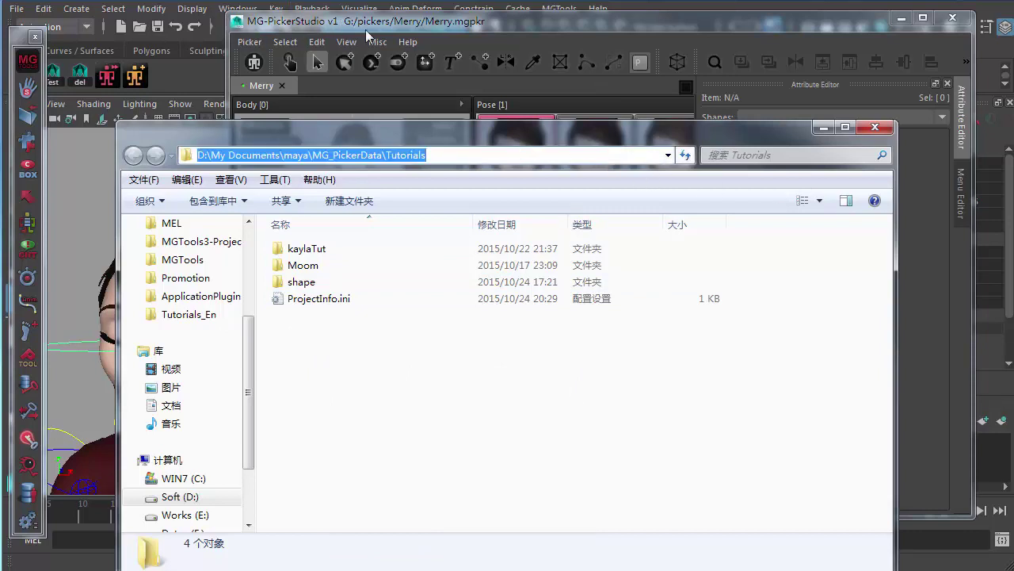
left_click(438, 157)
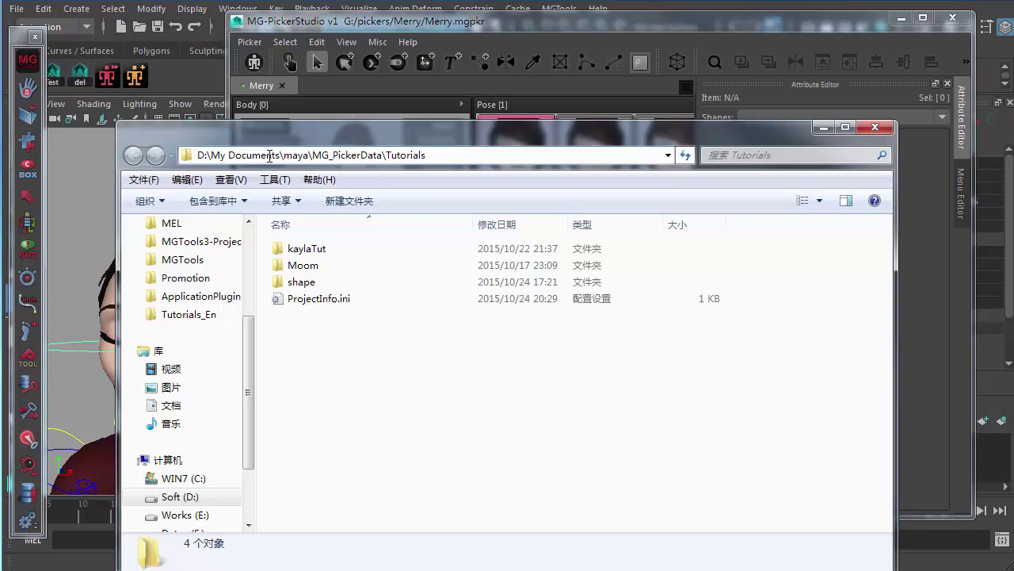
left_click_drag(286, 157, 380, 152)
left_click(386, 155)
left_click(411, 339)
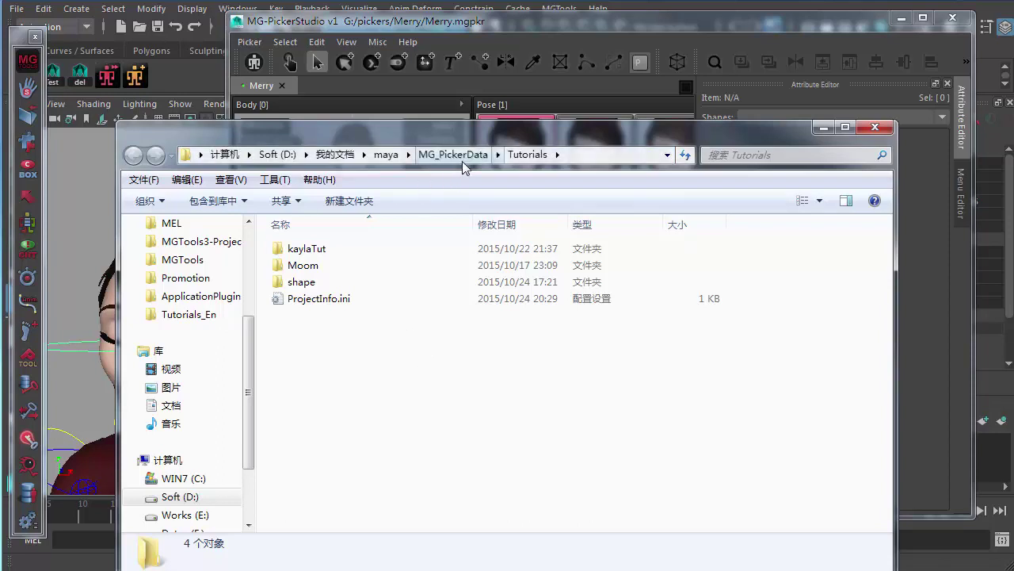
Go up to MG_PickerData, look inside the Default folder, return, and close Explorer.
left_click(462, 159)
left_click(321, 265)
double_click(304, 265)
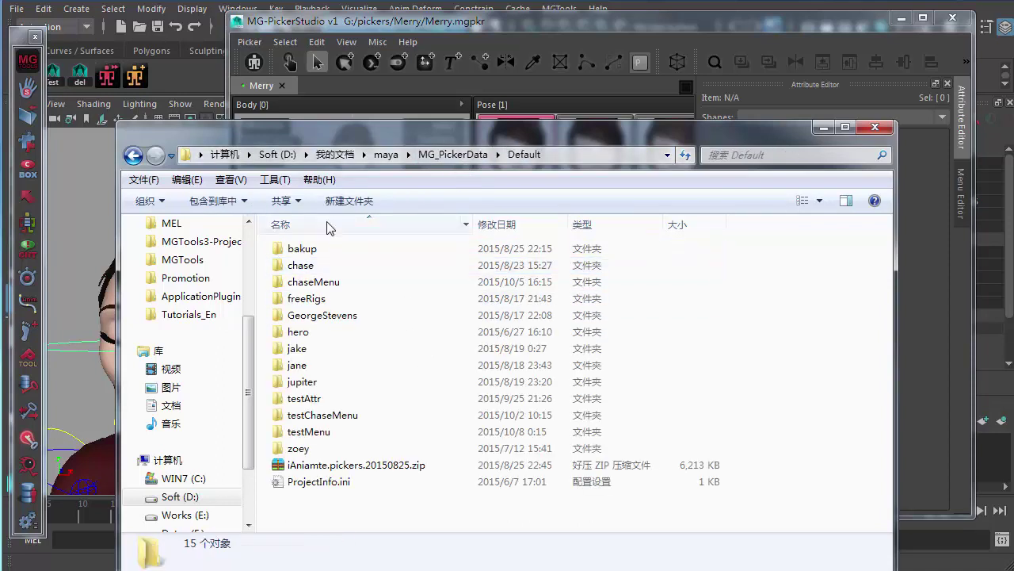
left_click(452, 154)
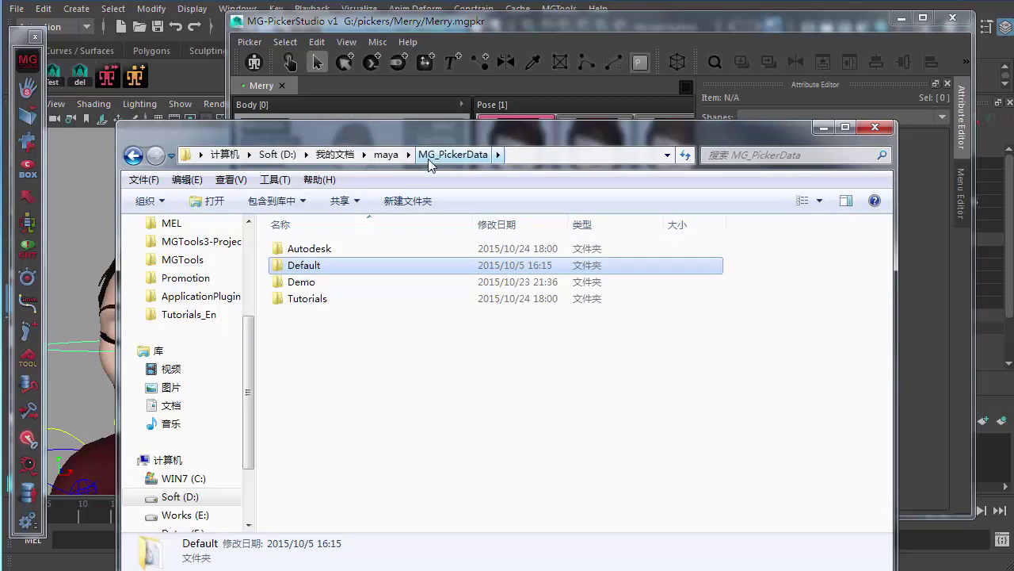
left_click(605, 463)
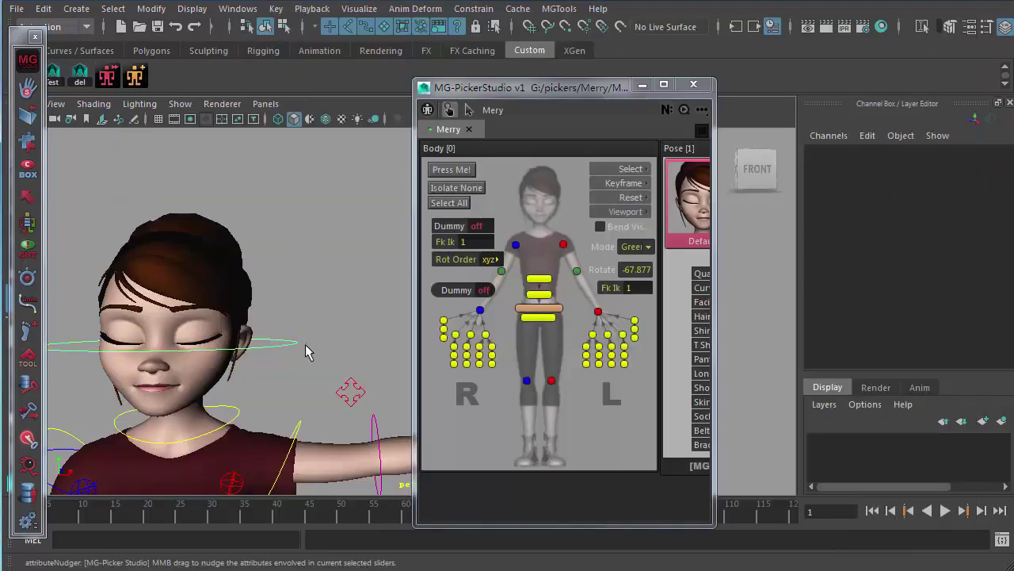
Deselect all, close the Merry picker tab, and load all in-scene picker nodes as Mery_MGPIKR.
left_click(308, 273)
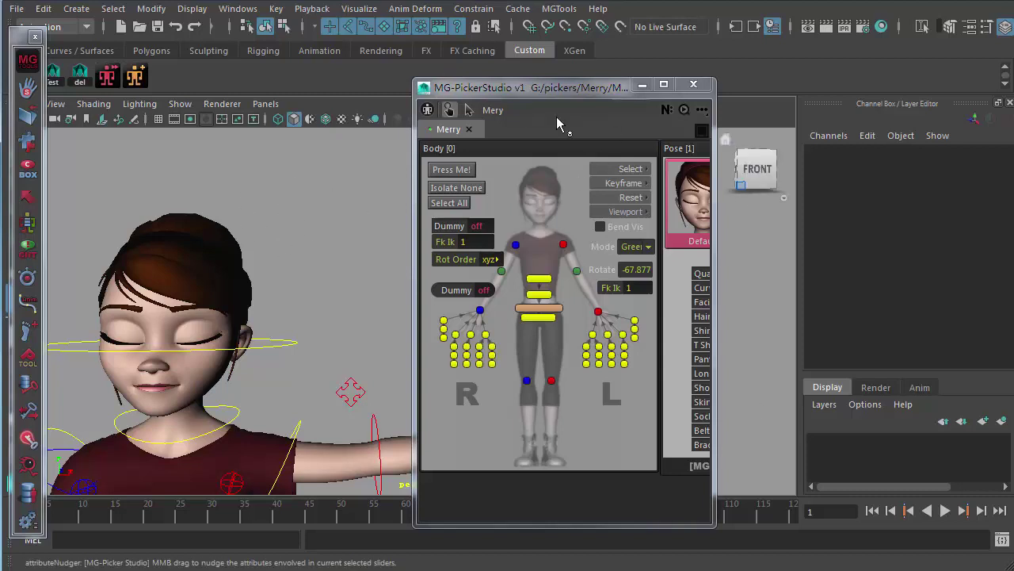
left_click(701, 112)
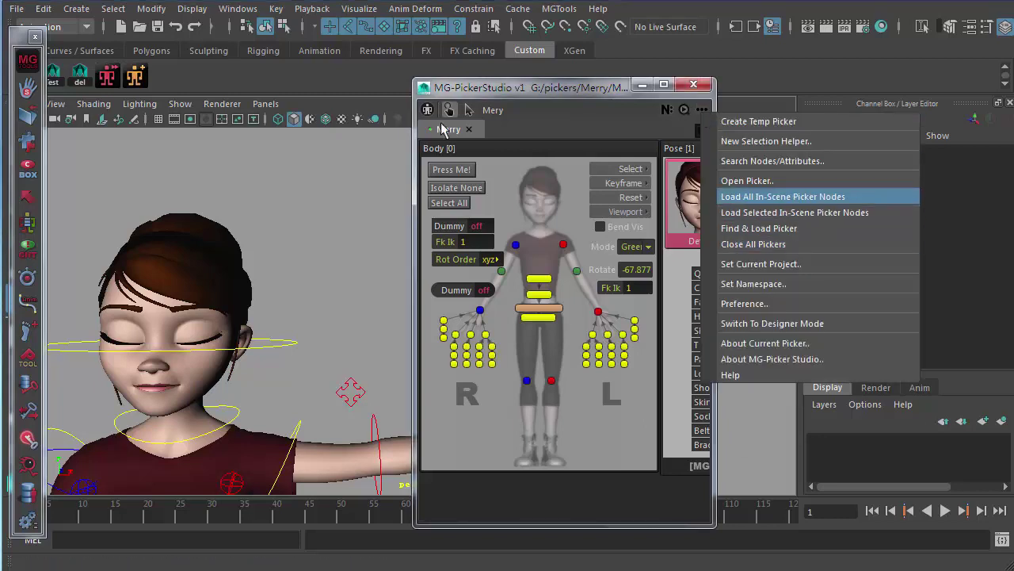
left_click(468, 129)
left_click(702, 110)
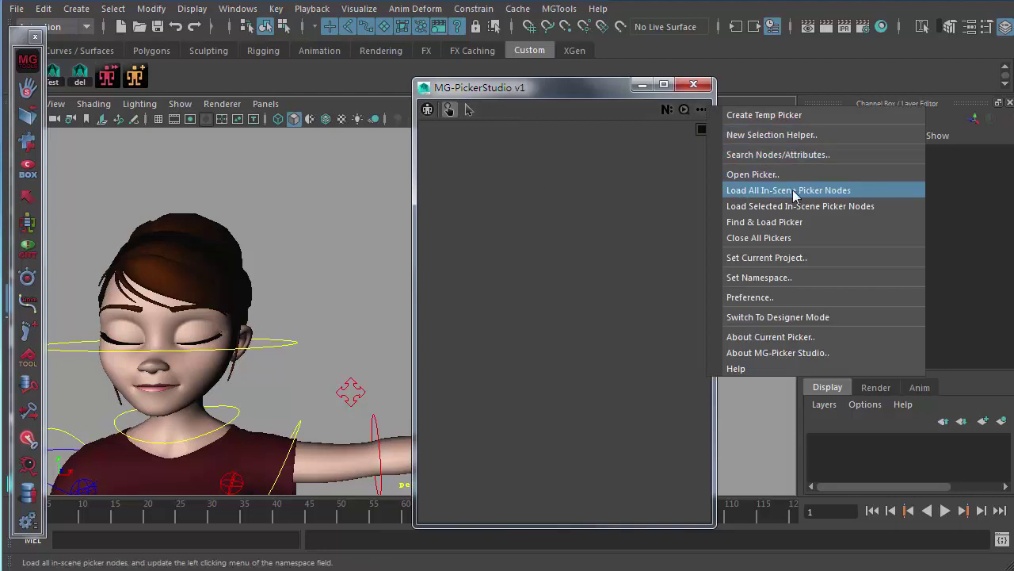
left_click(839, 197)
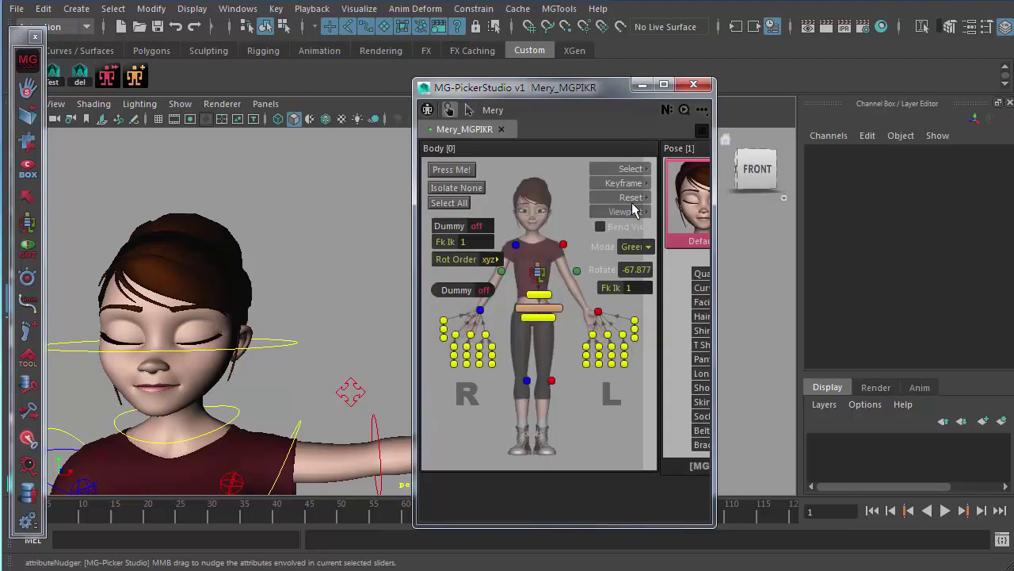